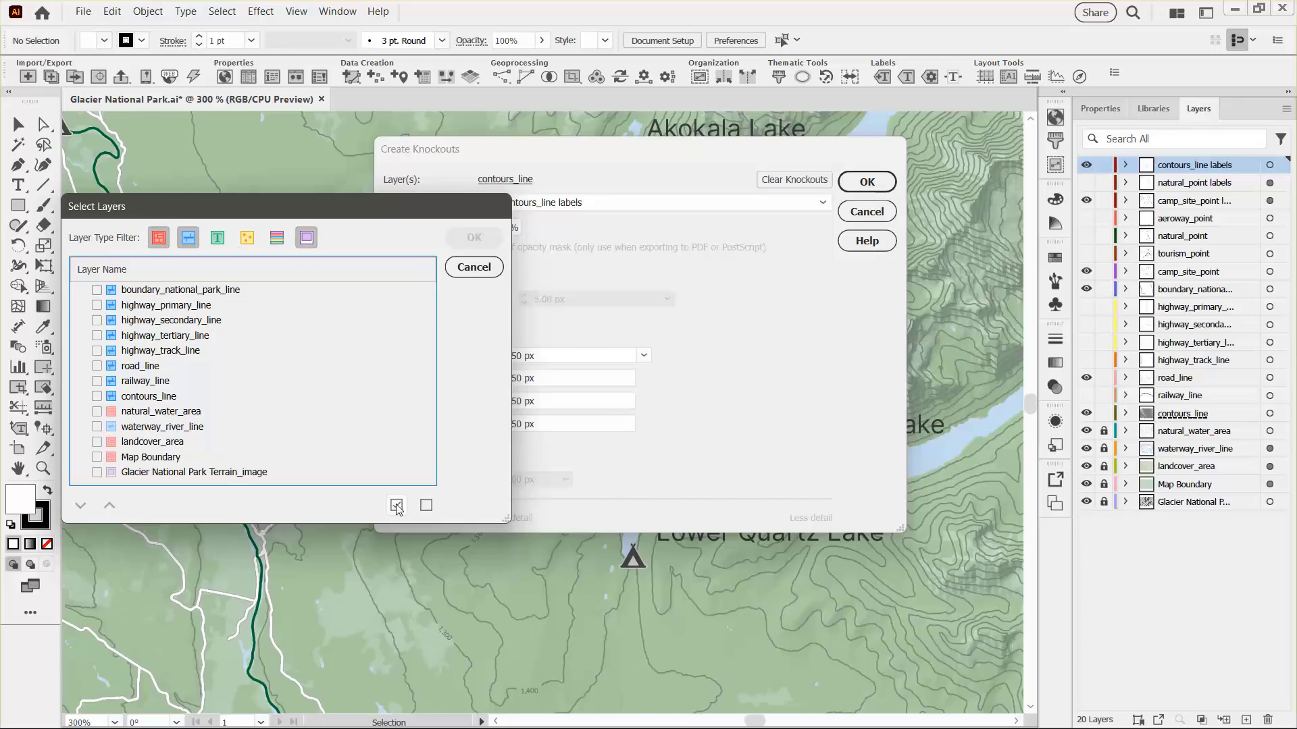
Step: Knock out all listed line, area and image layers with camp_site_point labels, using text shaped knockouts with a 1.00 px buffer
left_click(397, 505)
left_click(474, 238)
left_click(518, 205)
left_click(524, 225)
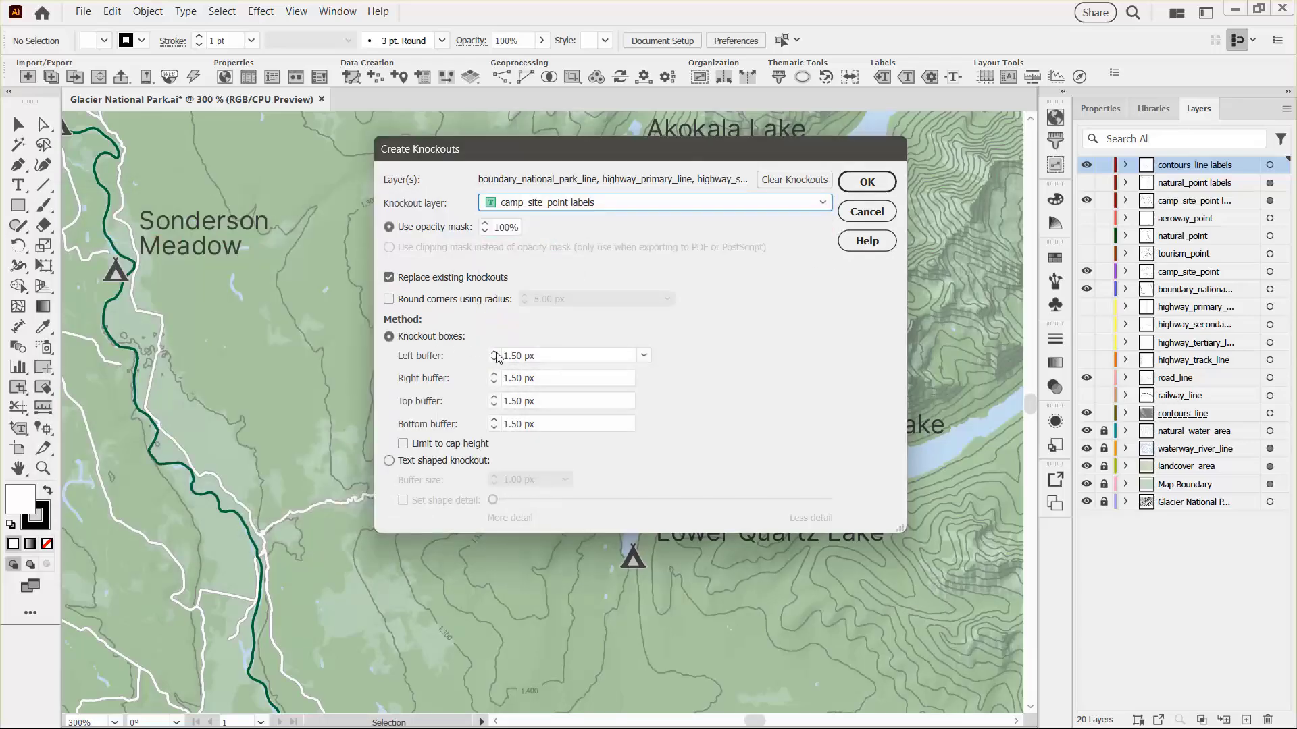
left_click(429, 462)
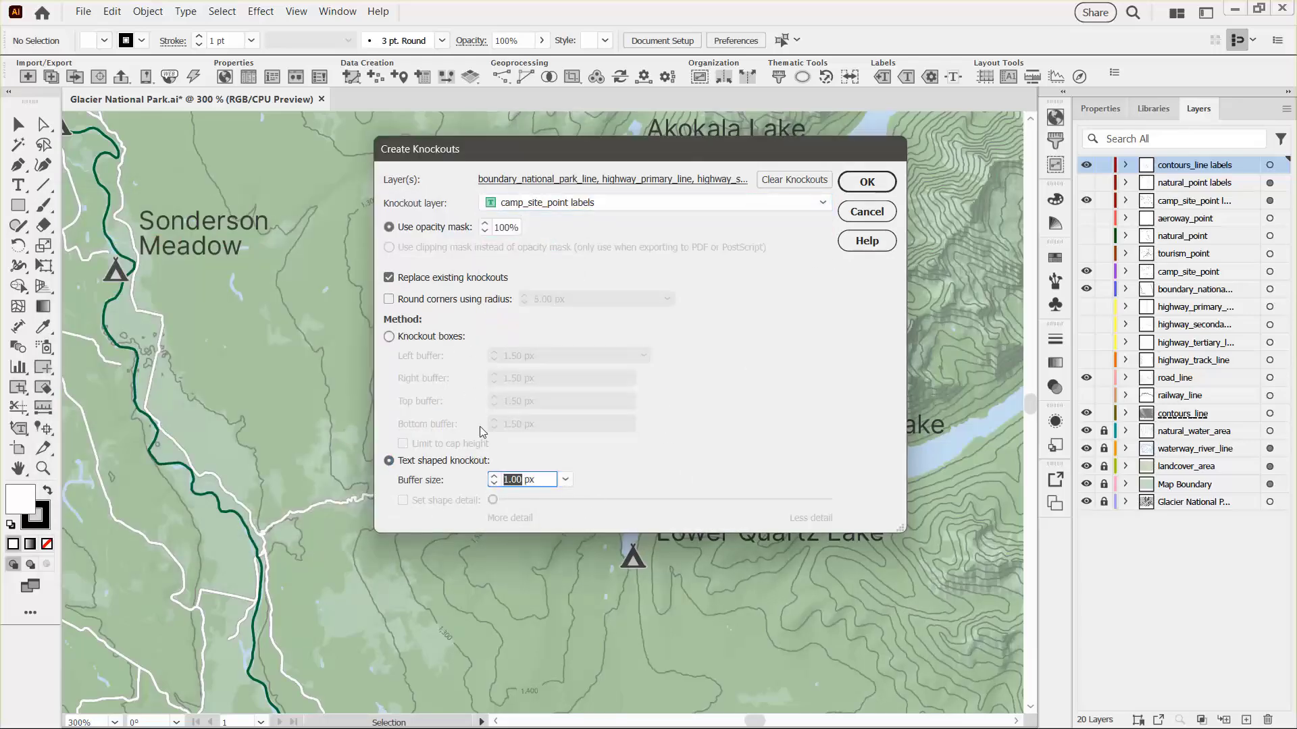
left_click(867, 182)
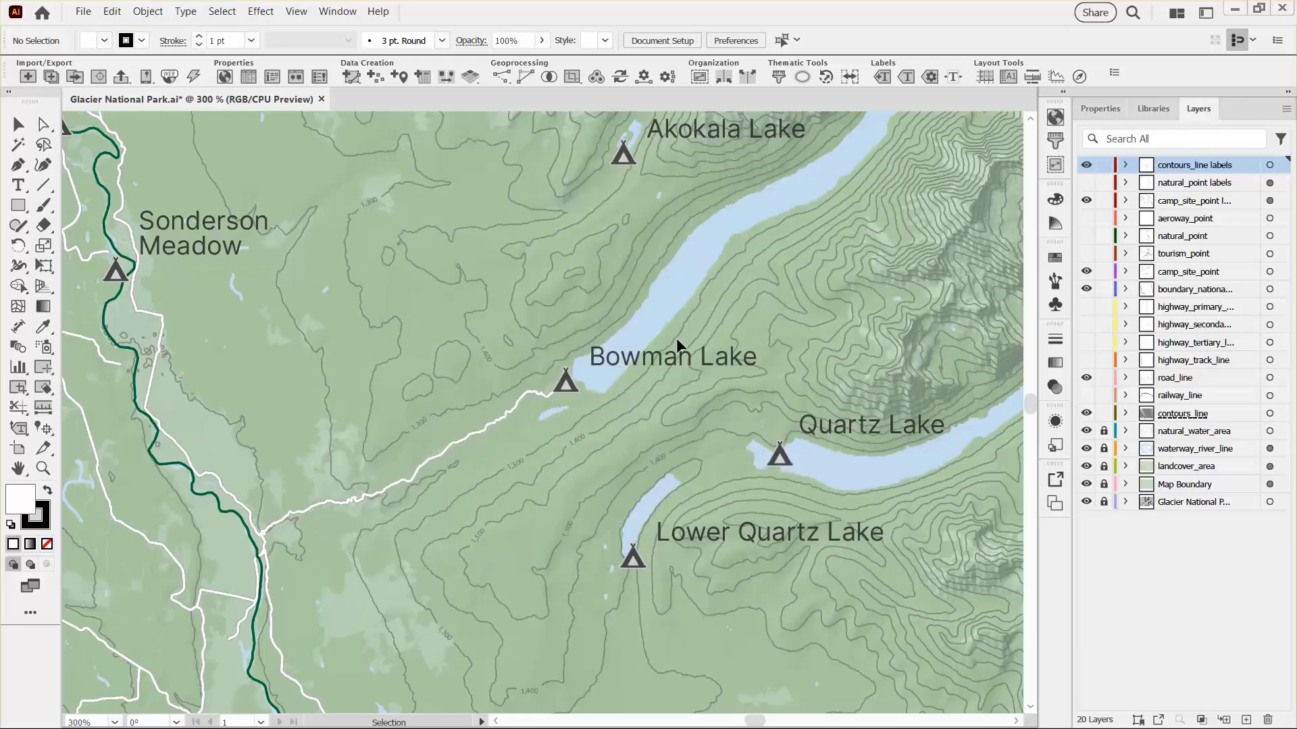
Step: Add symbol shaped knockouts from camp_site_point with a 1.00 px buffer to the same layers, without replacing existing knockouts
left_click(952, 76)
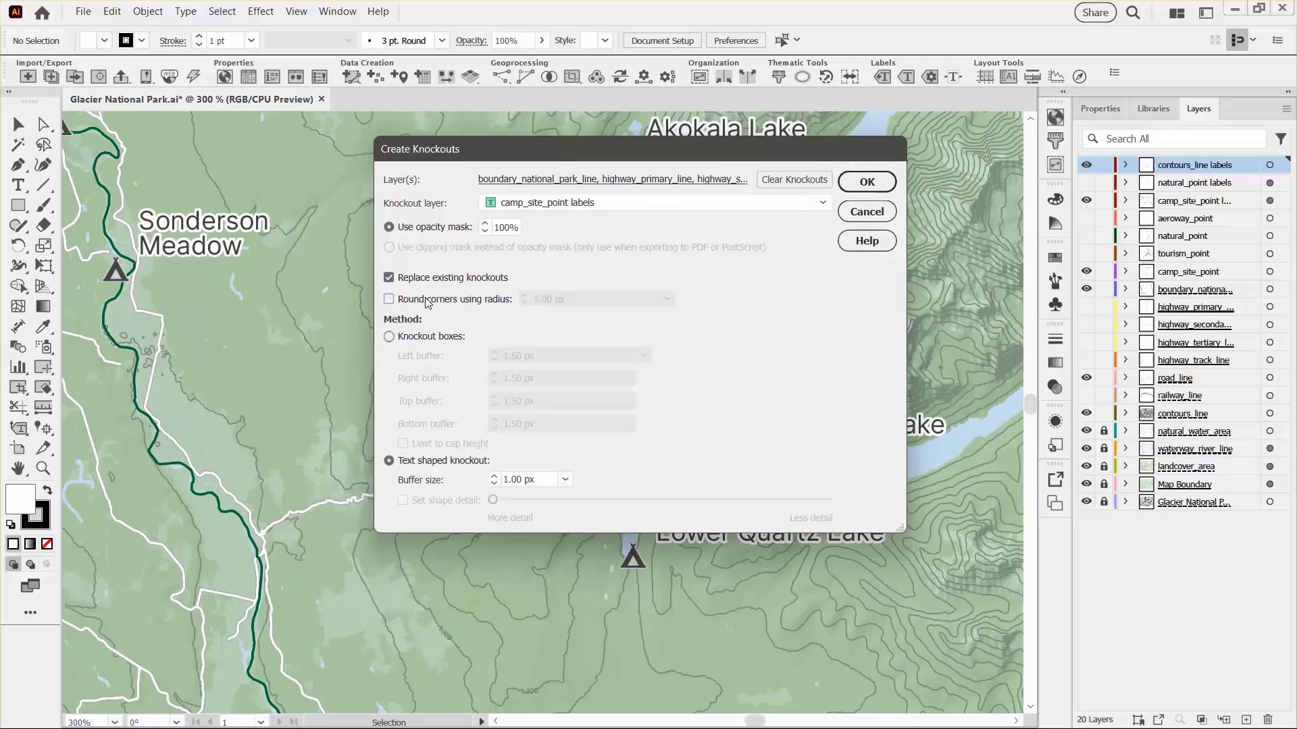
left_click(523, 204)
left_click(530, 278)
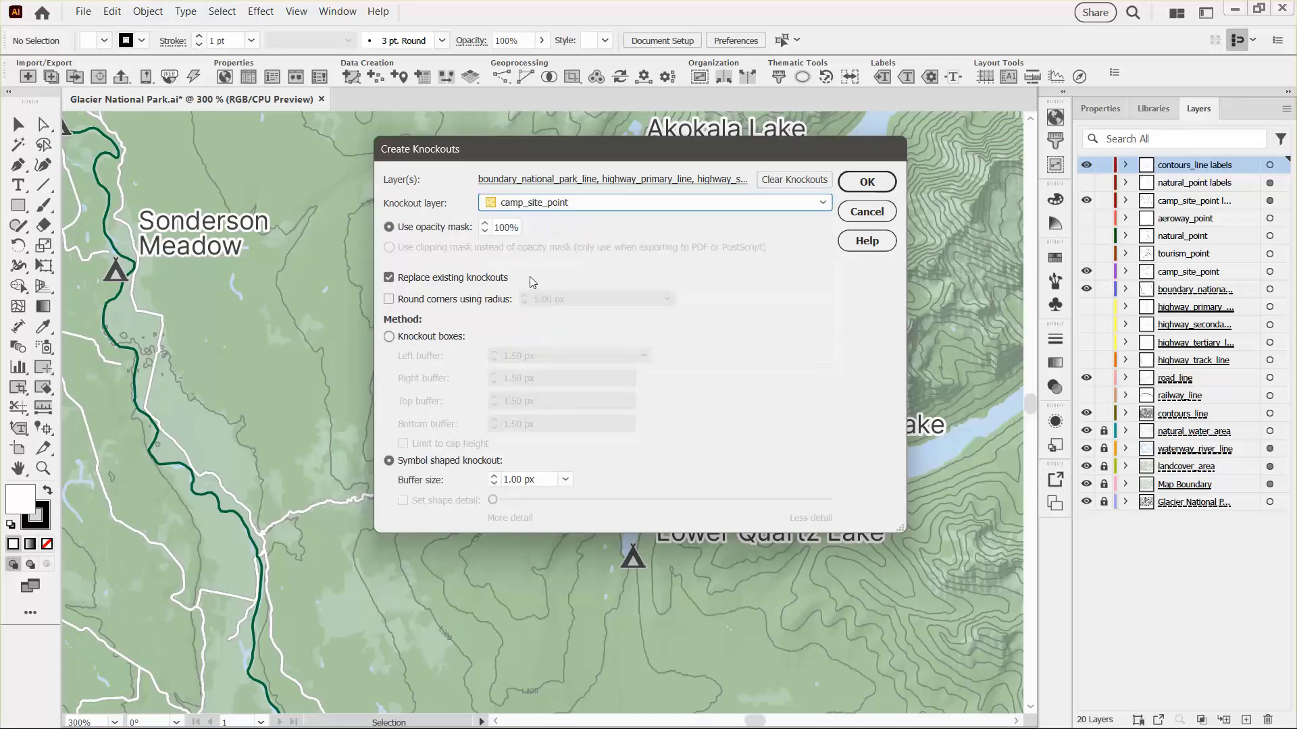
left_click(494, 476)
left_click(390, 278)
left_click(867, 182)
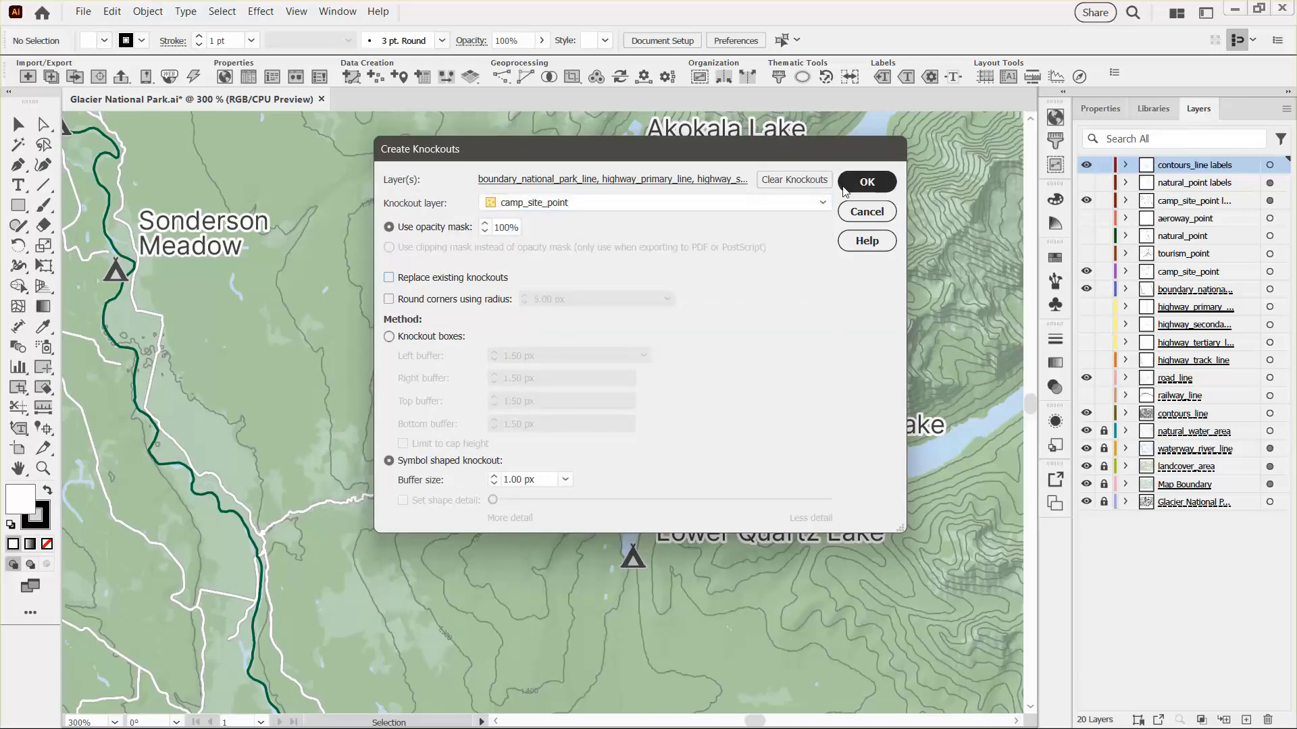
Step: Create knockout boxes on only the contours_line layer, using contours_line labels as the knockout layer
left_click(953, 76)
left_click(506, 181)
left_click(427, 505)
left_click(98, 397)
left_click(475, 237)
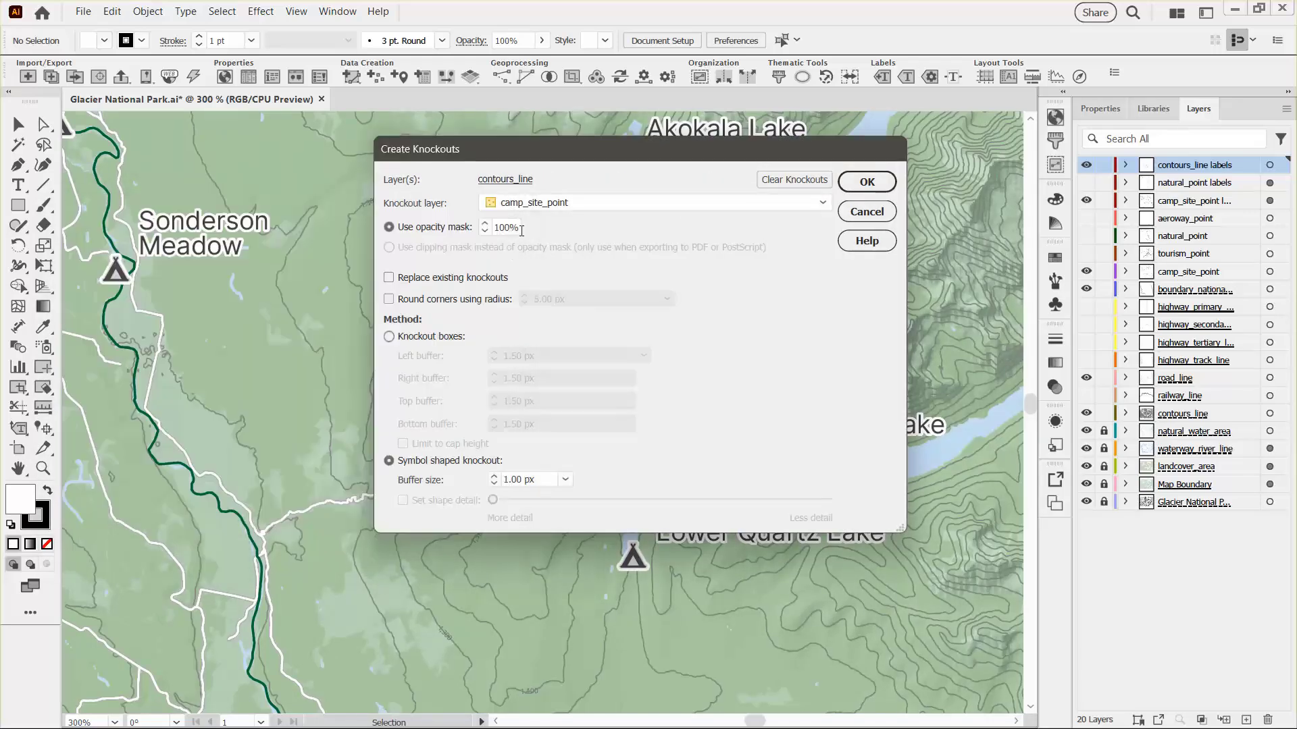
left_click(523, 203)
left_click(530, 222)
left_click(390, 337)
left_click(868, 183)
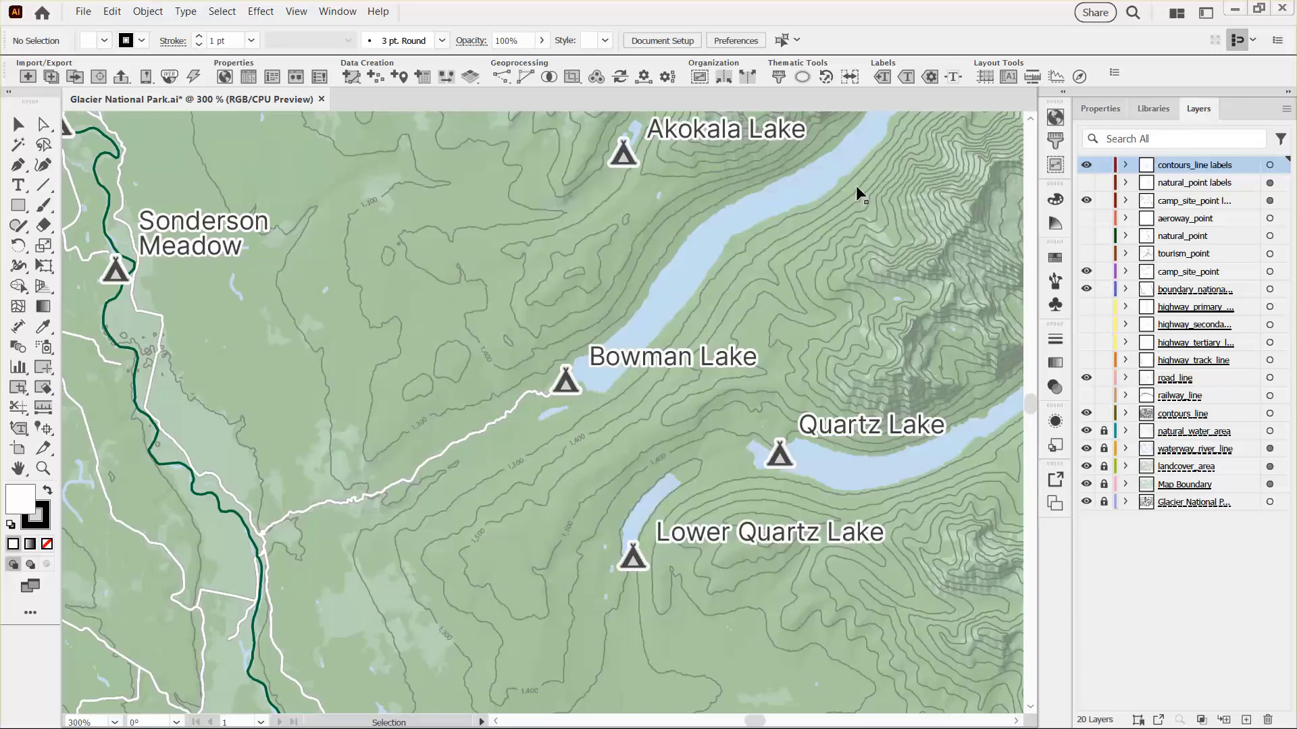
Step: Set the camp_site_point labels to Montserrat and create their text shaped knockouts with a 1.00 px buffer on all line and area layers
left_click(1270, 200)
left_click(957, 77)
left_click(514, 181)
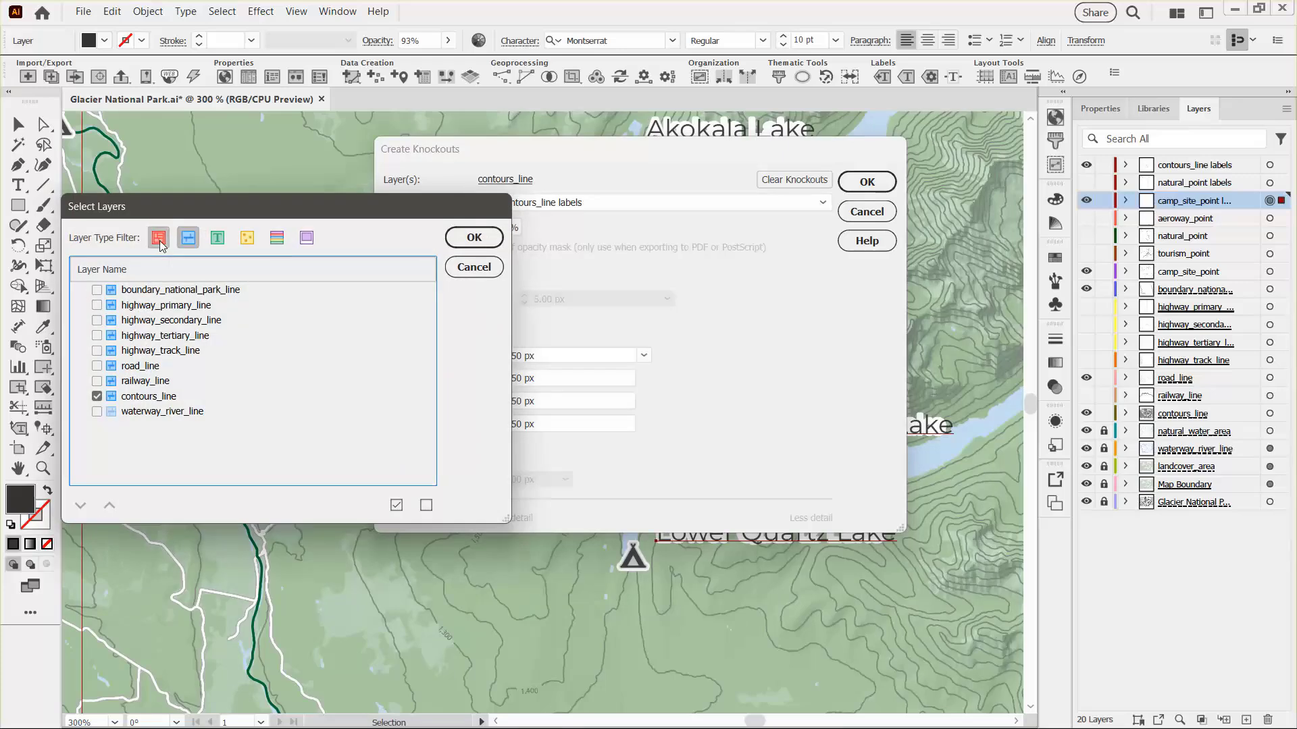
left_click(159, 239)
left_click(398, 505)
left_click(474, 238)
left_click(531, 203)
left_click(547, 224)
left_click(389, 460)
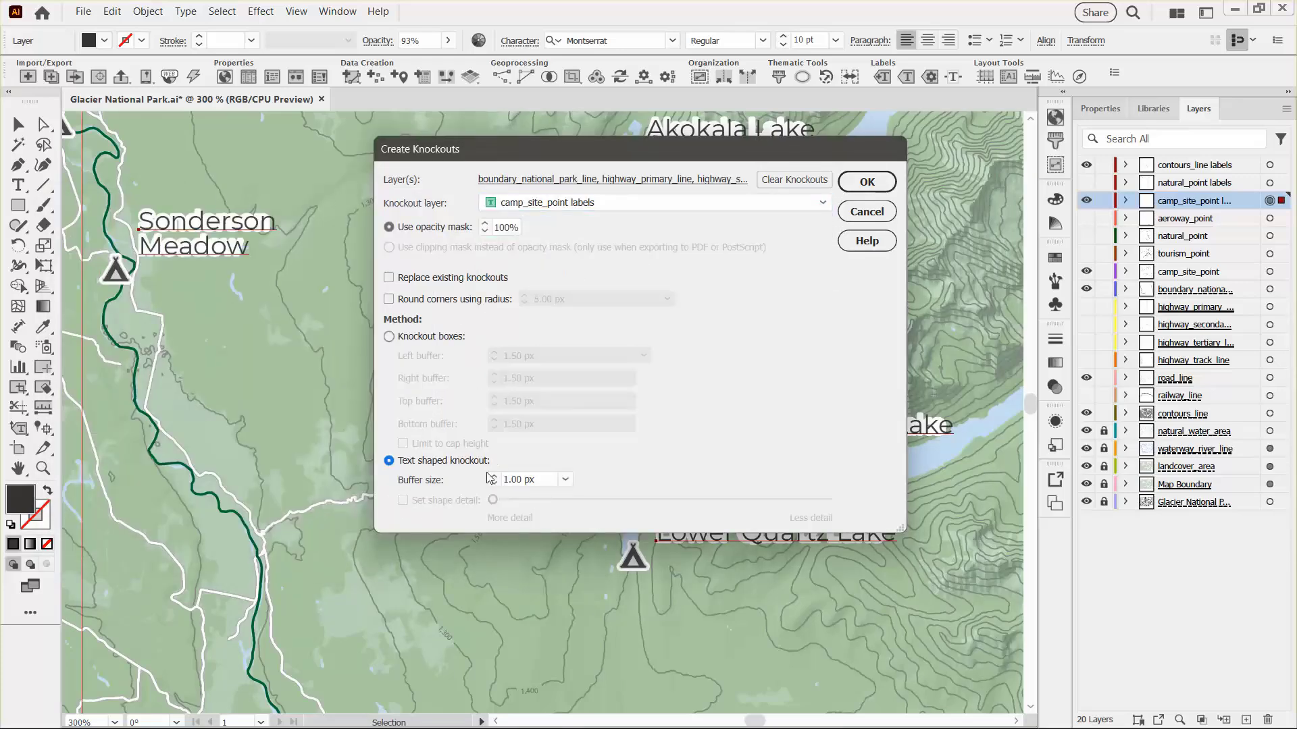
left_click(880, 187)
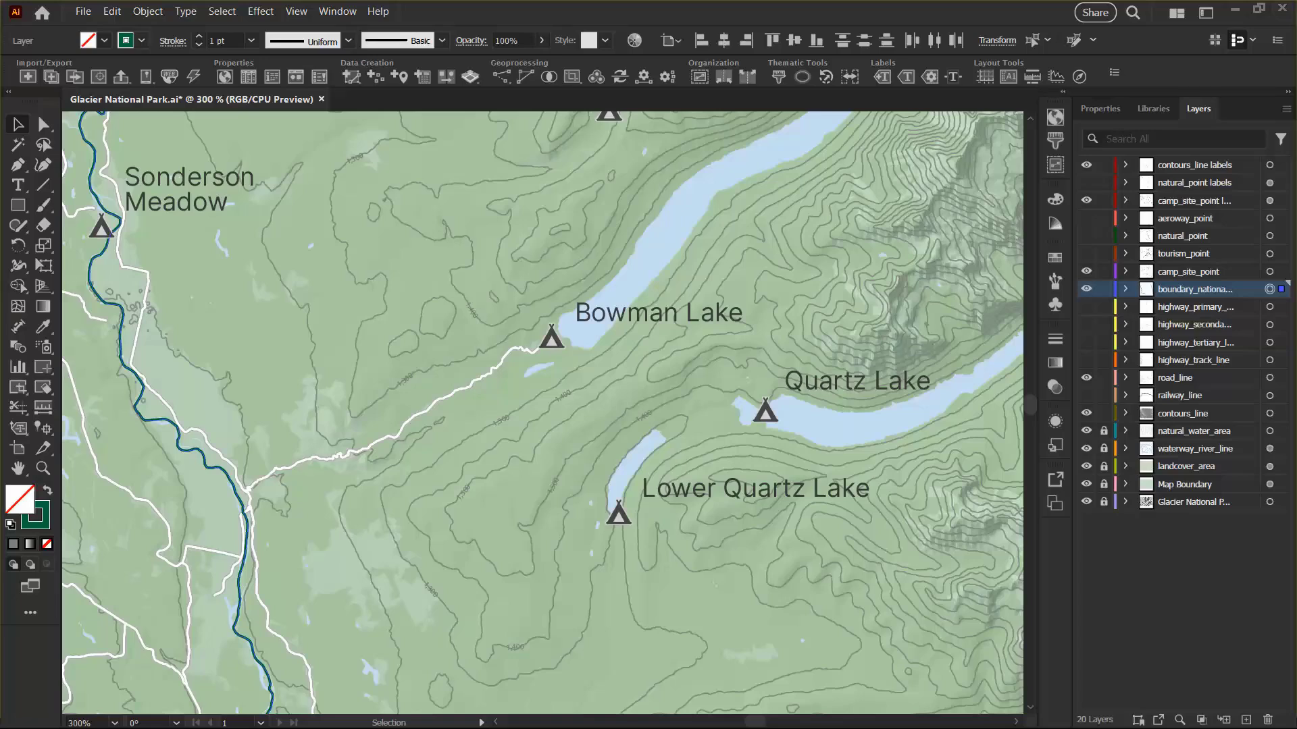
Step: Create a knockout job named "Contour Lines Job" with contours_line as its knockout layer
left_click(957, 77)
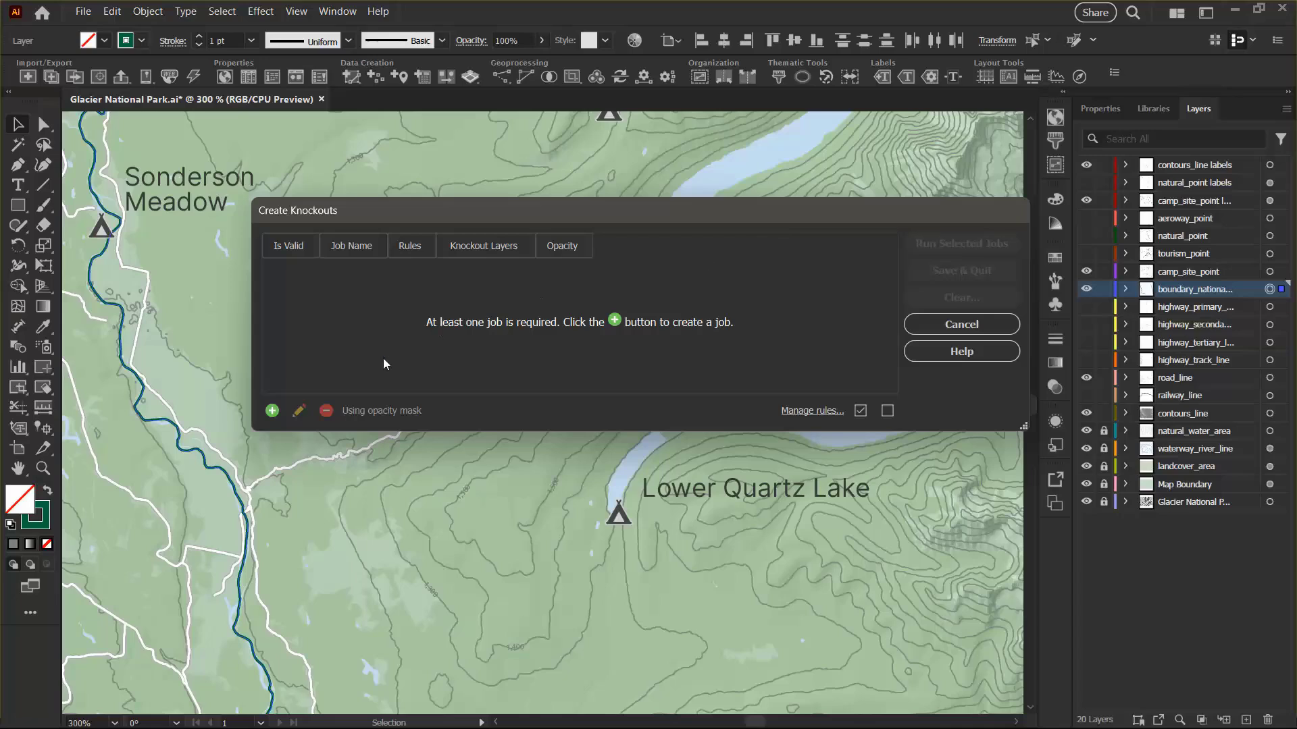
left_click(272, 410)
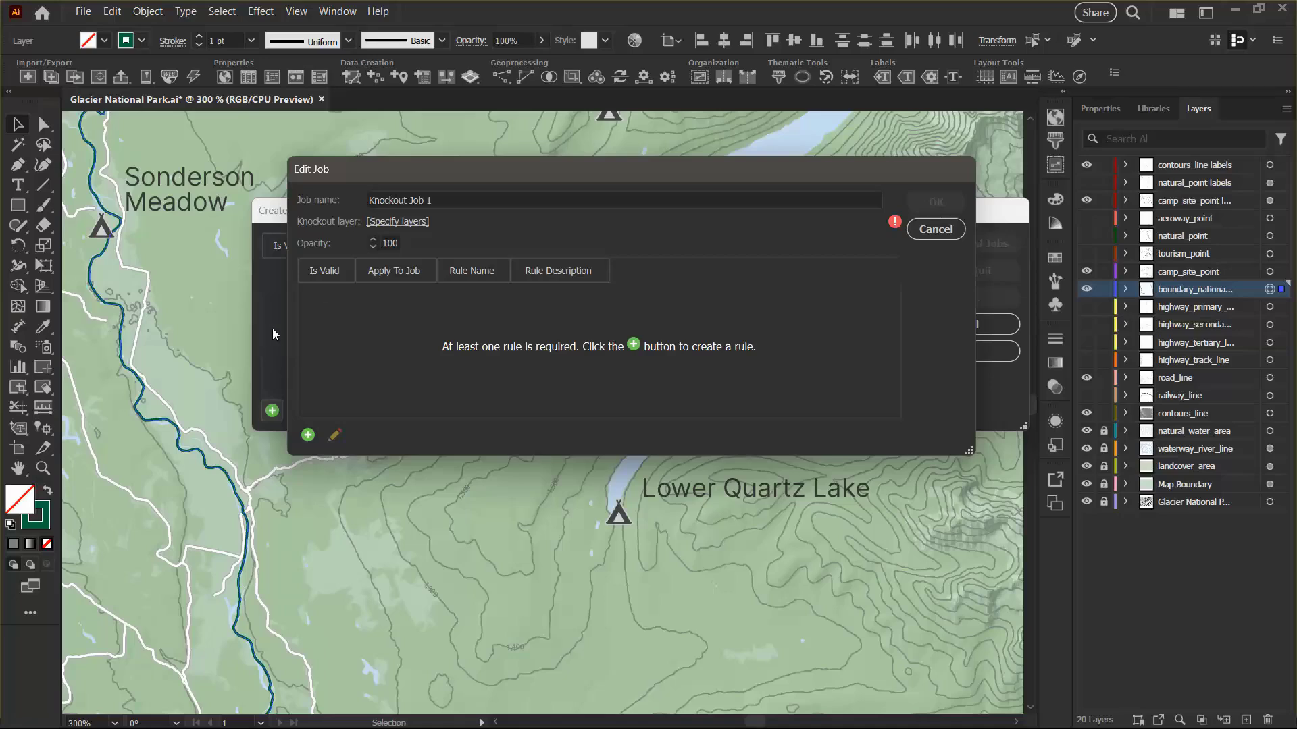
left_click(410, 221)
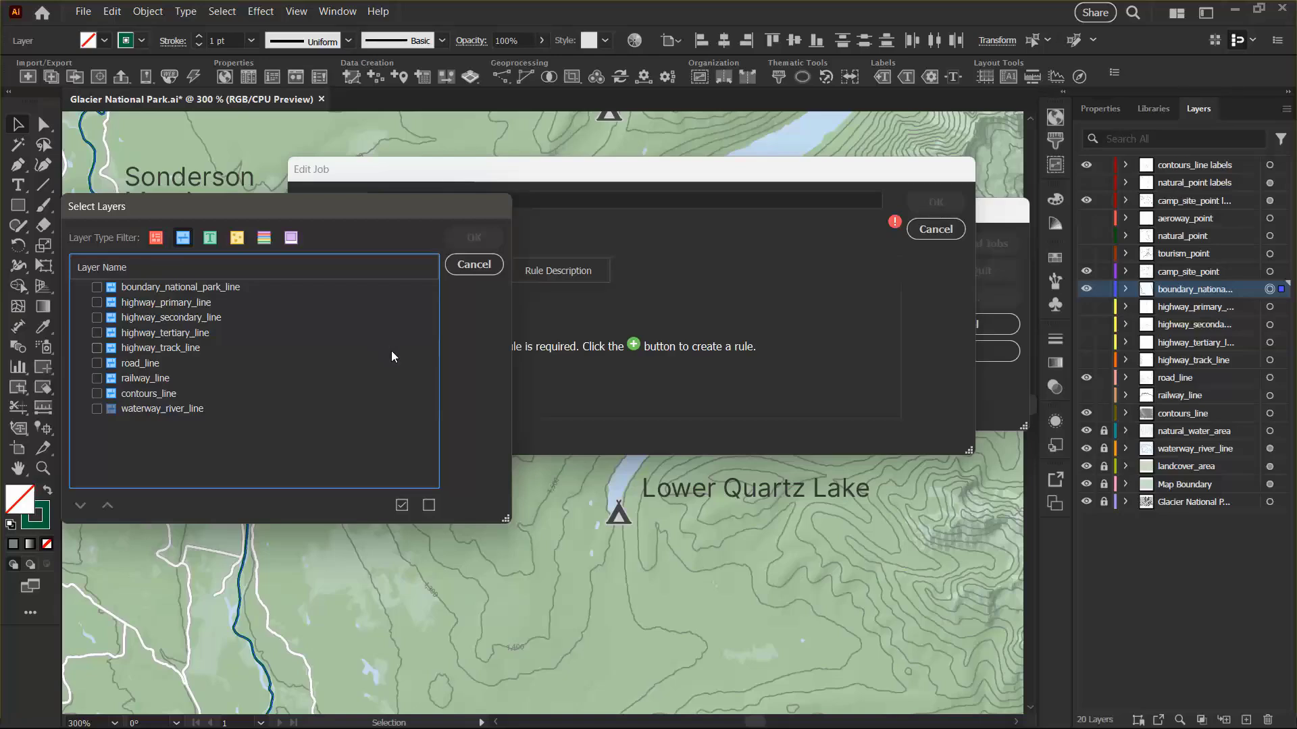
left_click(96, 394)
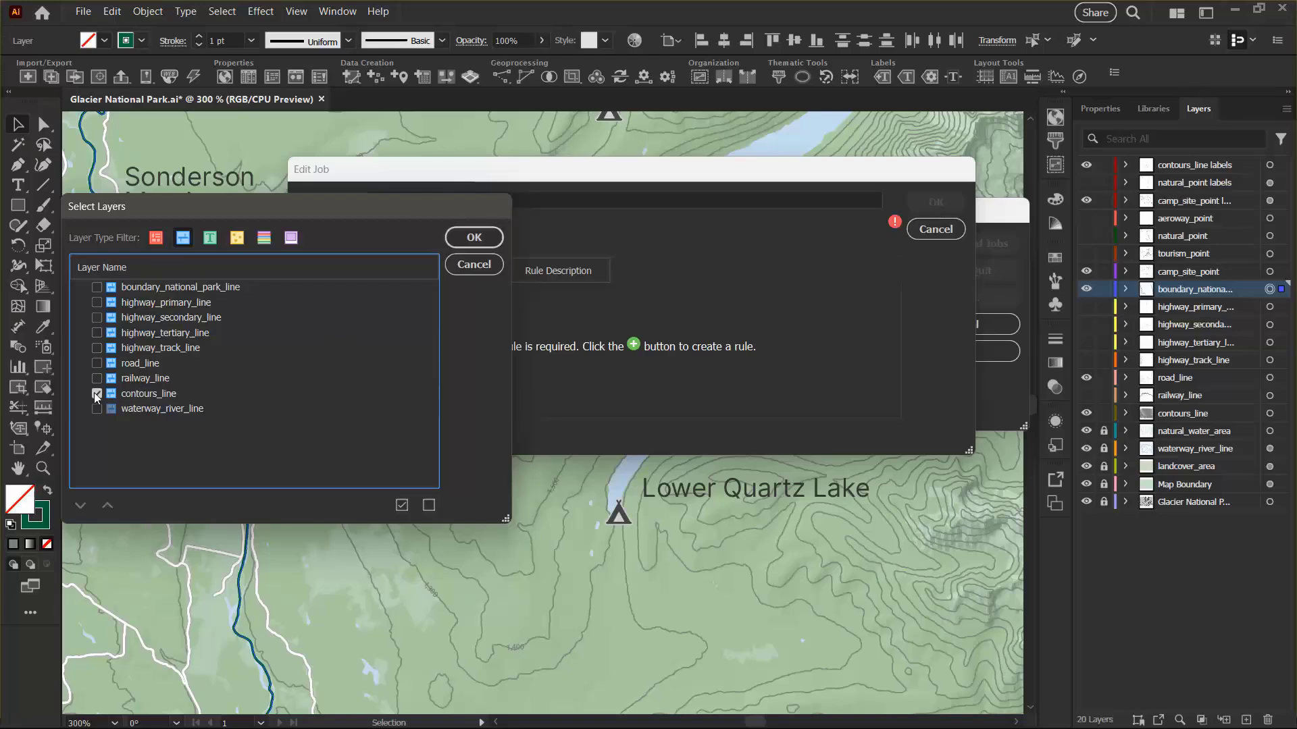
left_click(497, 242)
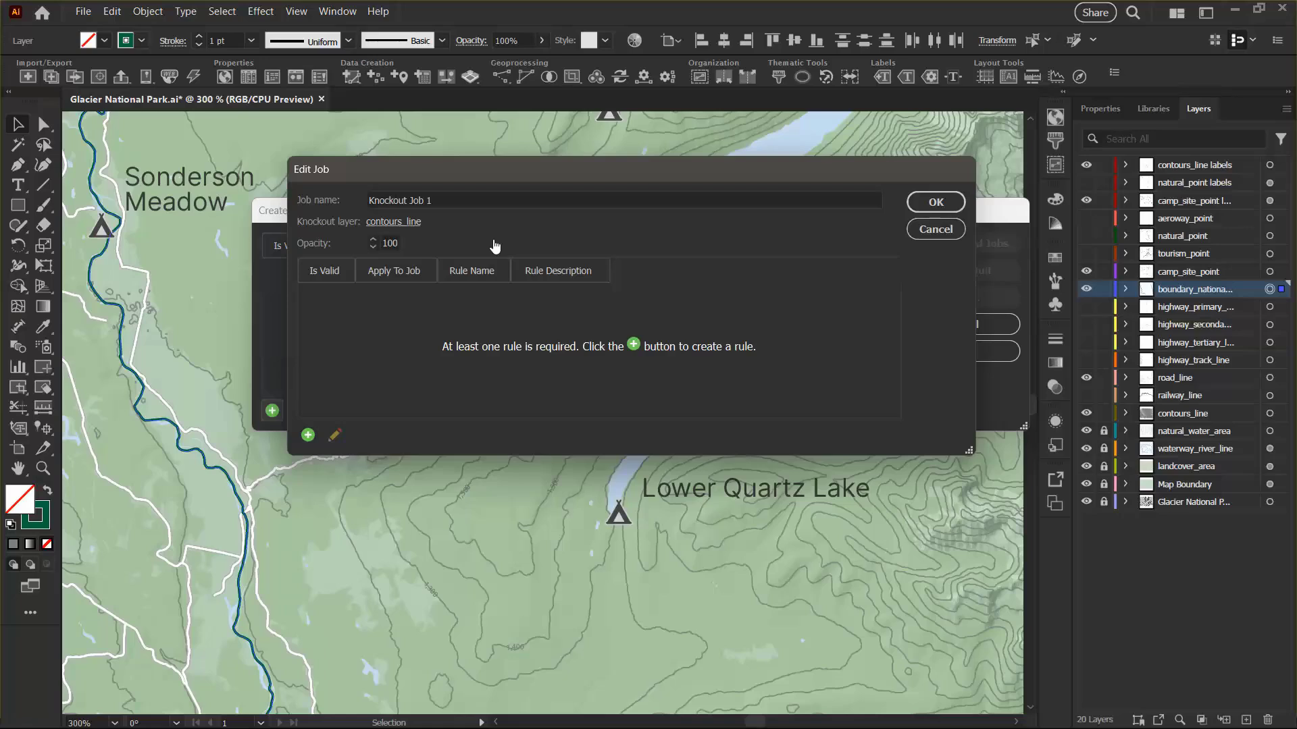
left_click_drag(435, 200, 266, 196)
type("c")
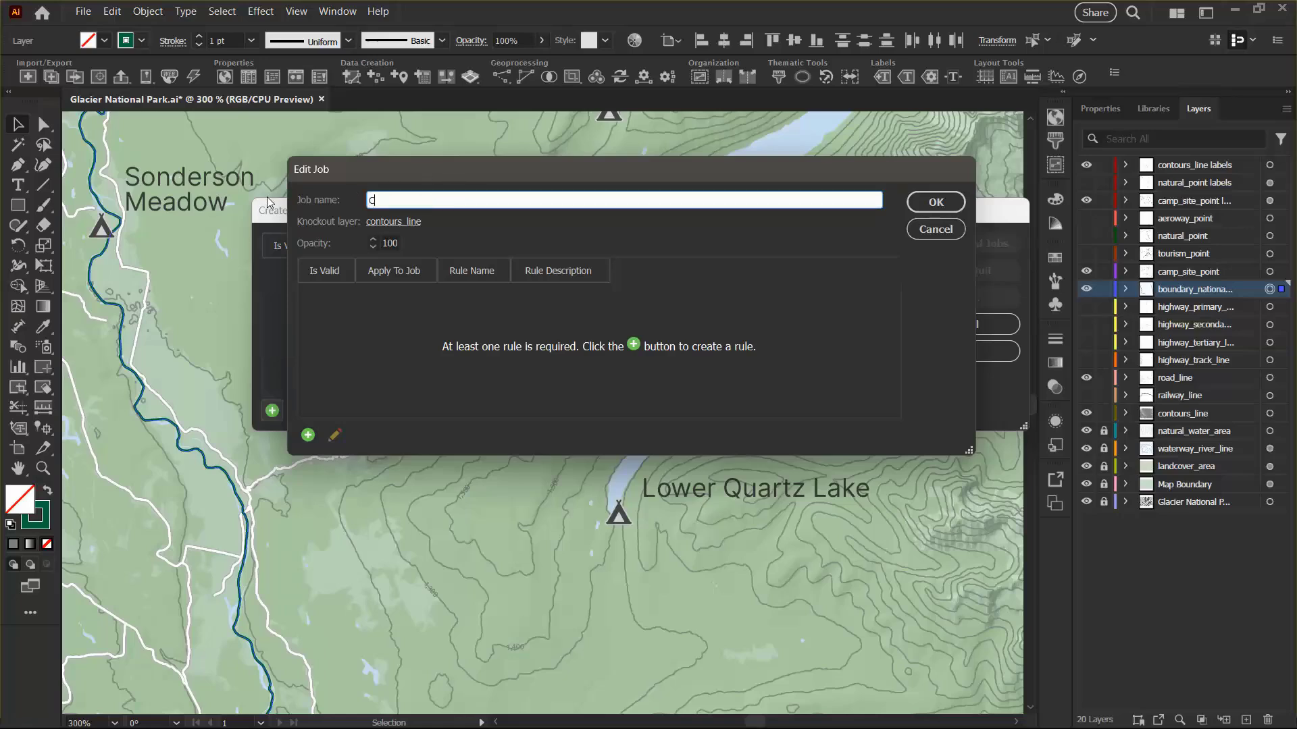
type("ontour Lines Job")
Step: Add a rule to the job with contours_line labels as shape layer, the Knockout boxes method and a 1.50 px buffer on all sides
left_click(308, 436)
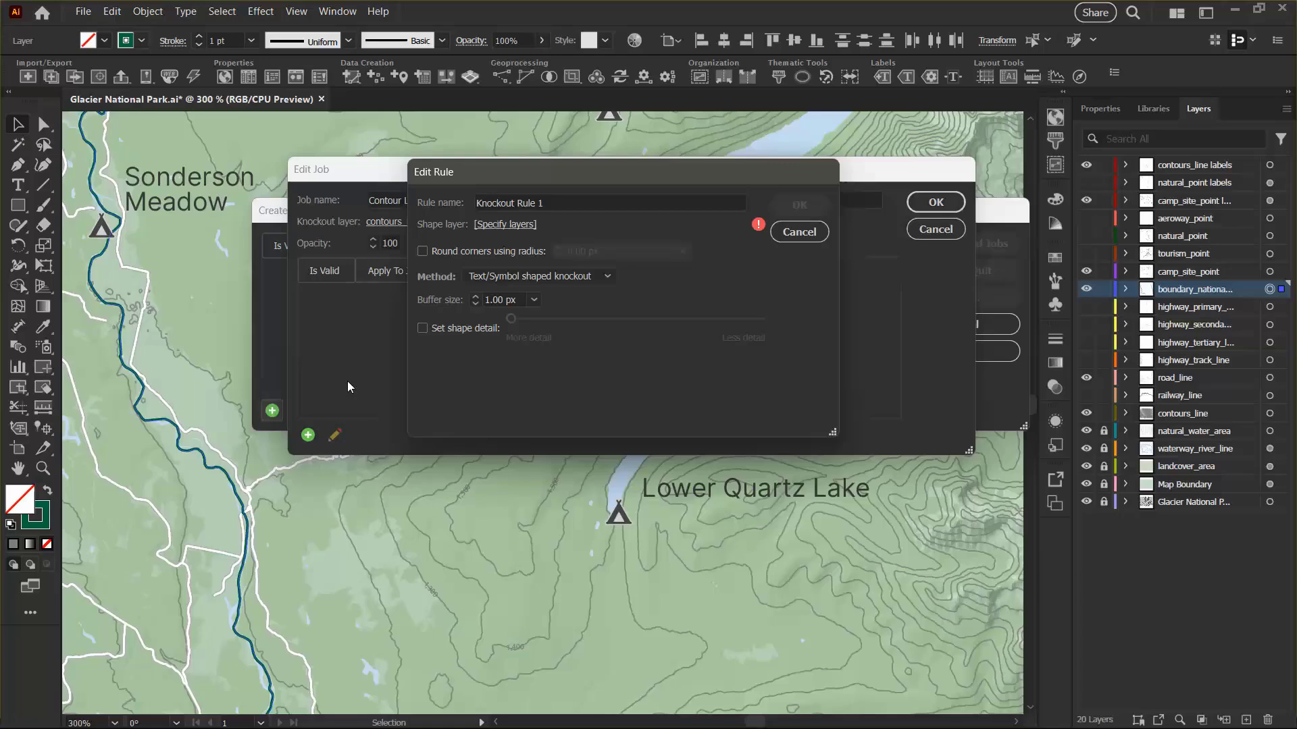
left_click(518, 225)
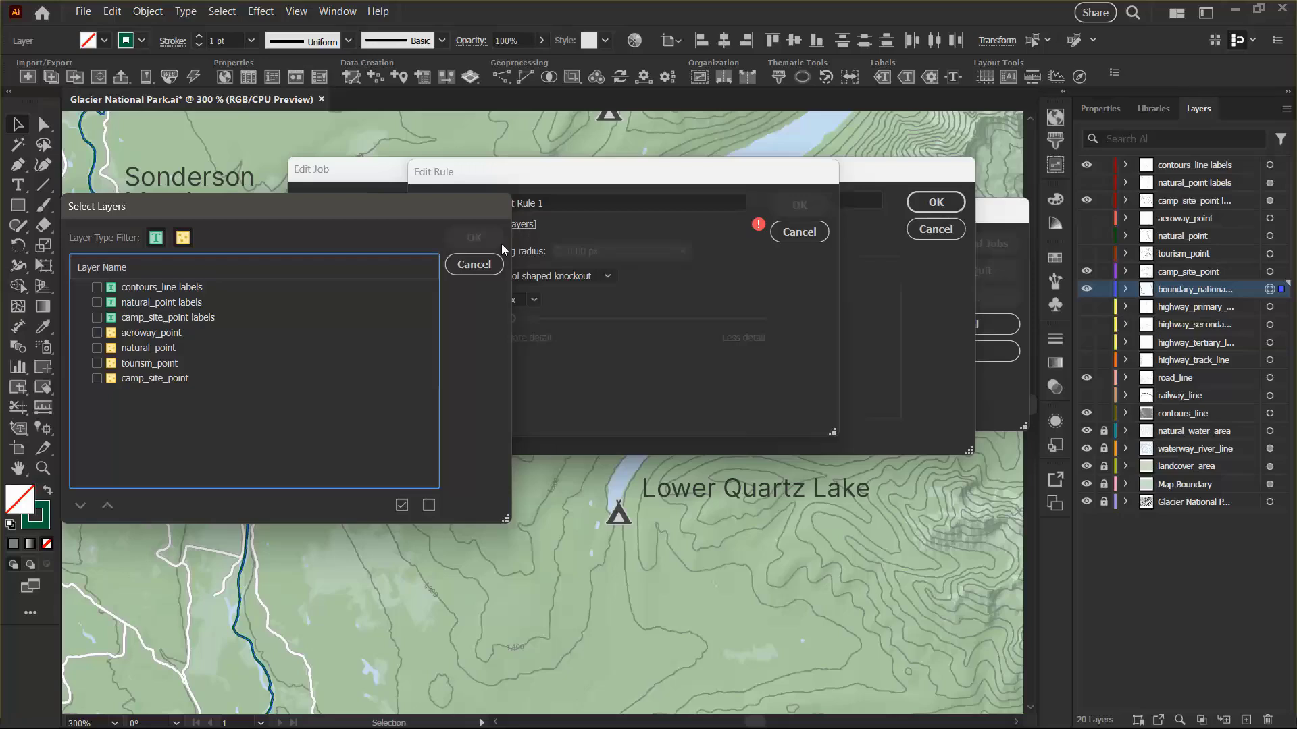
left_click(97, 287)
left_click(474, 237)
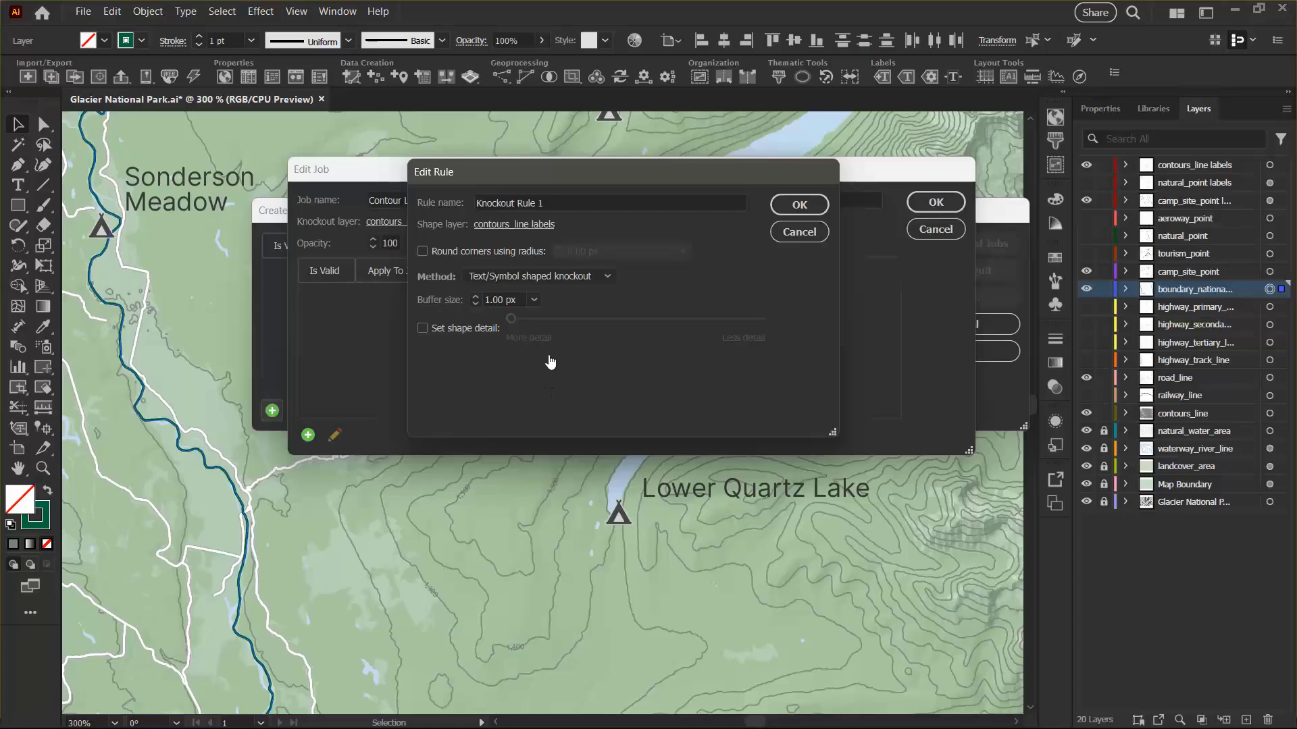
left_click(540, 276)
left_click(540, 297)
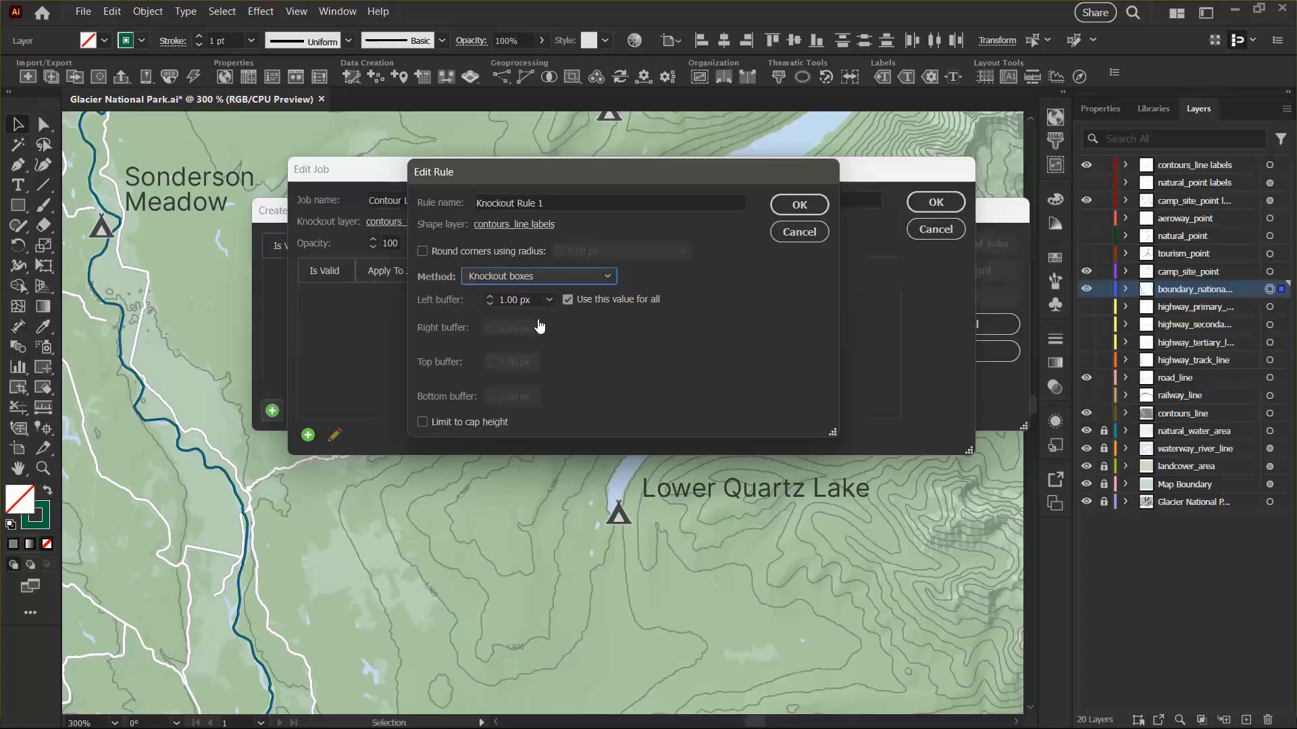
left_click(514, 301)
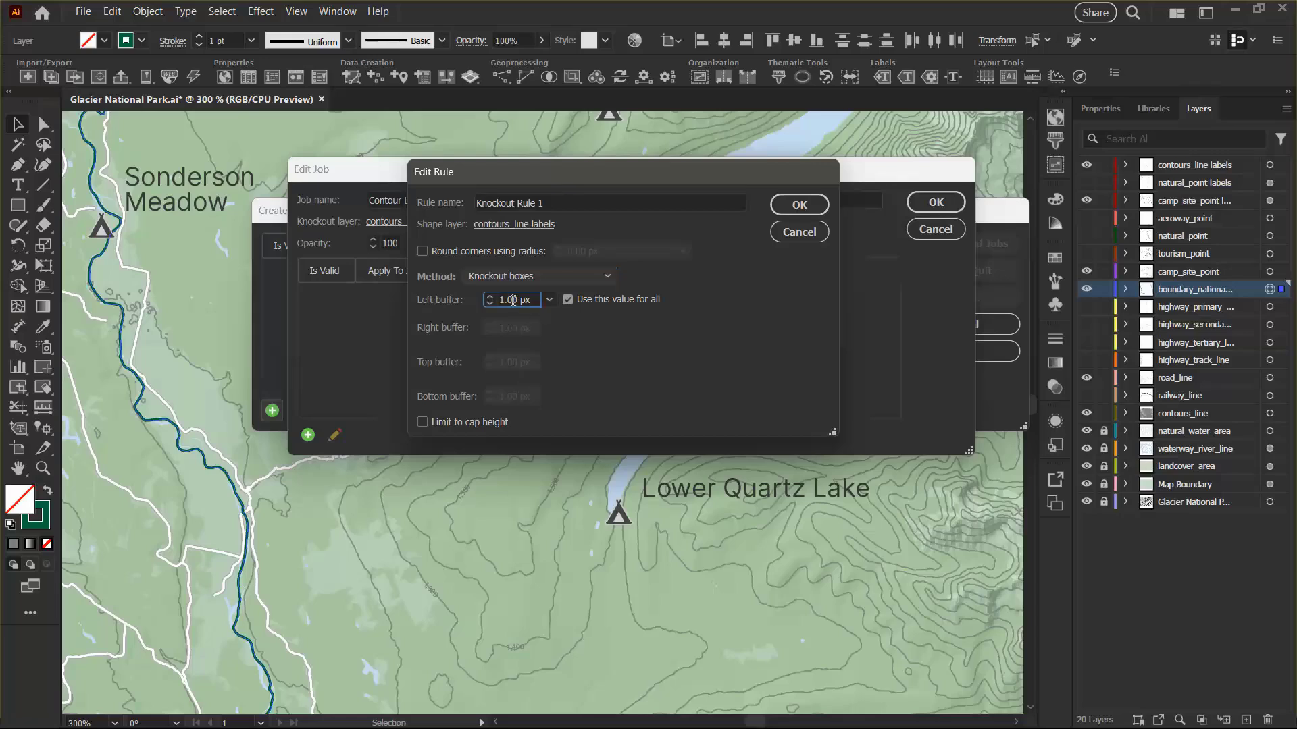
key("BackSpace")
type("5")
Step: Name the rule "Contour Labels", save it to the job and run the Contour Lines Job
left_click(527, 202)
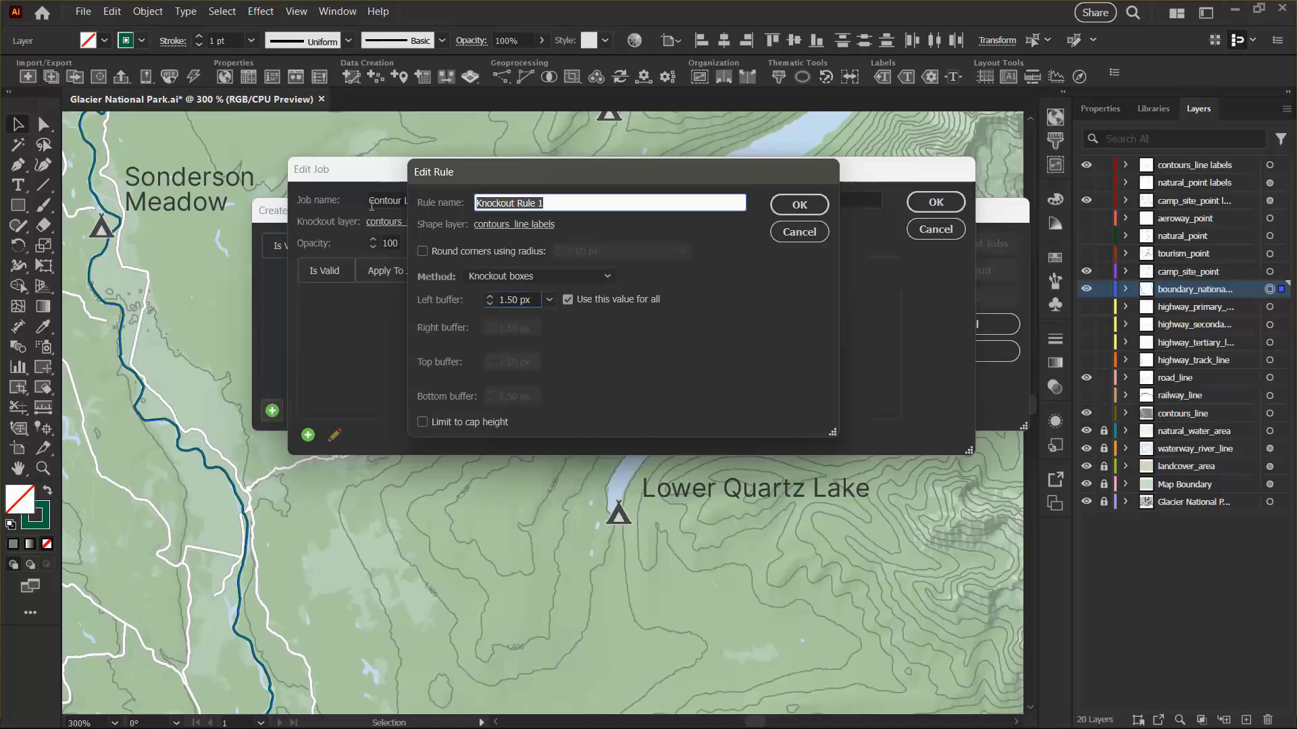
type("Contour Labels")
left_click(799, 204)
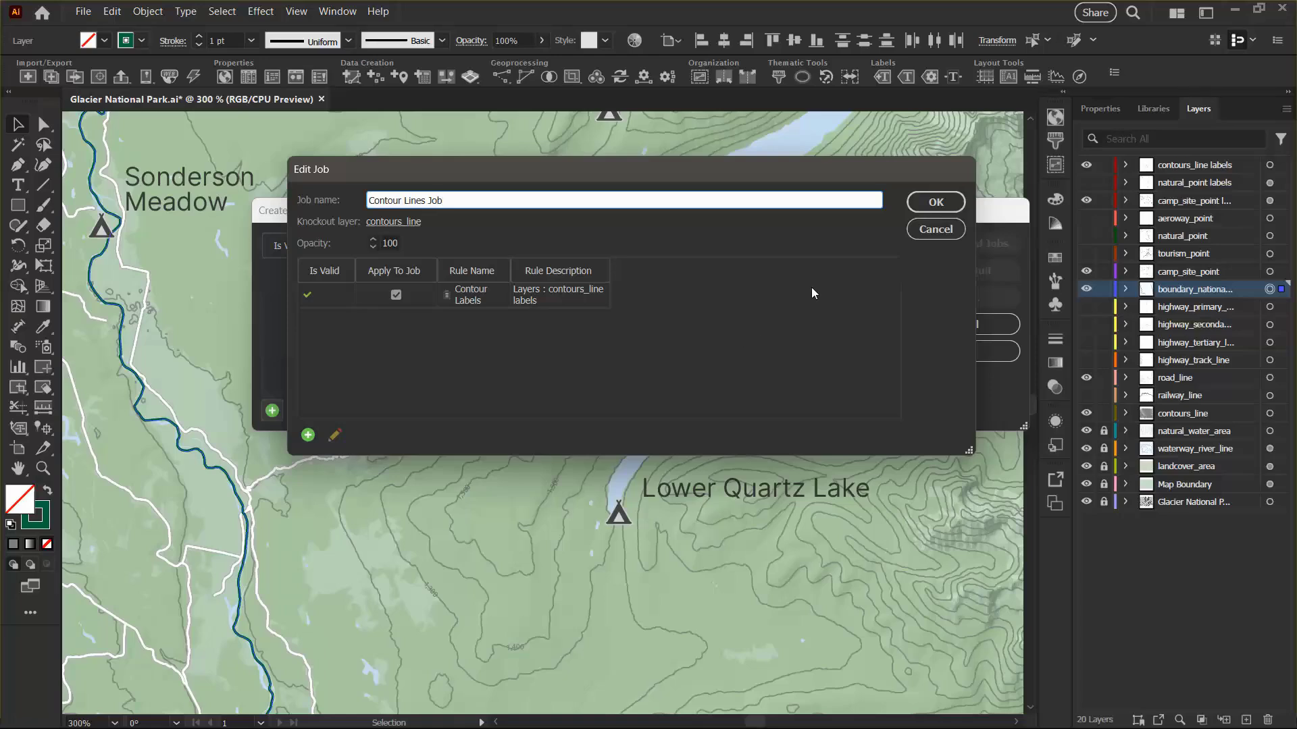
left_click(936, 202)
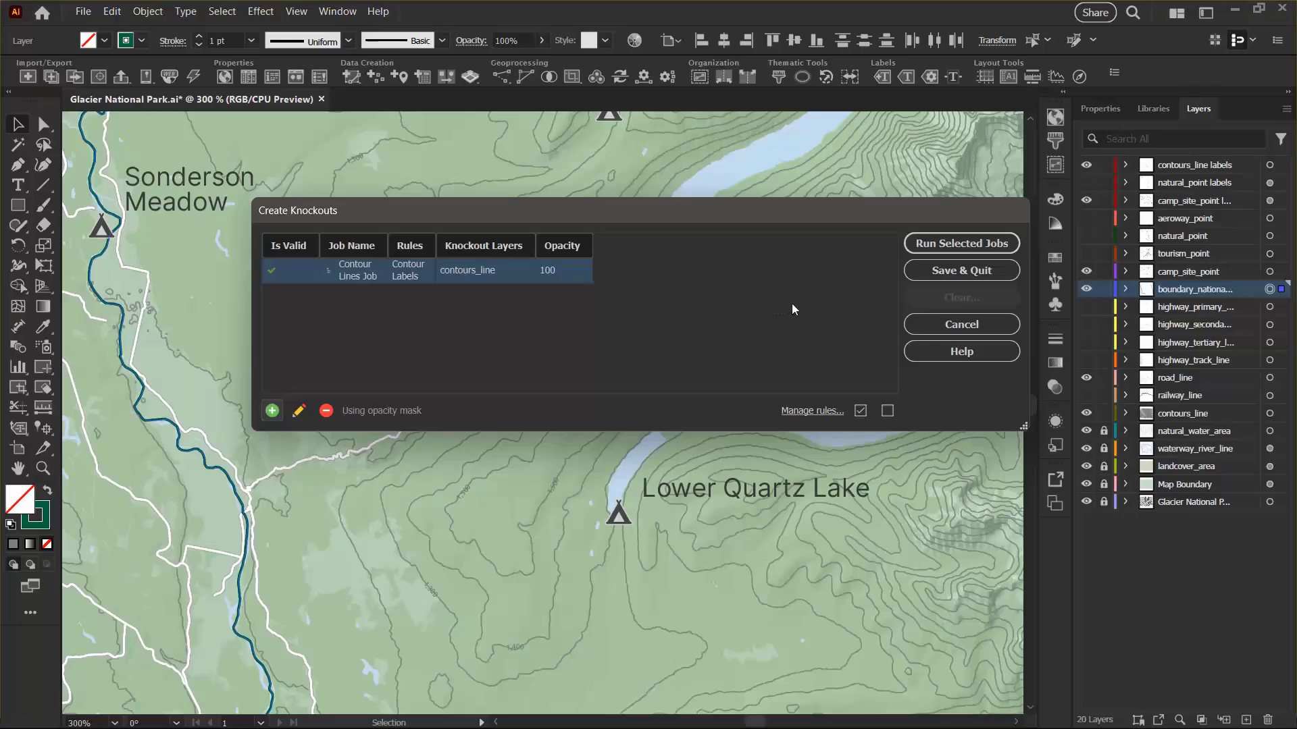
left_click(946, 242)
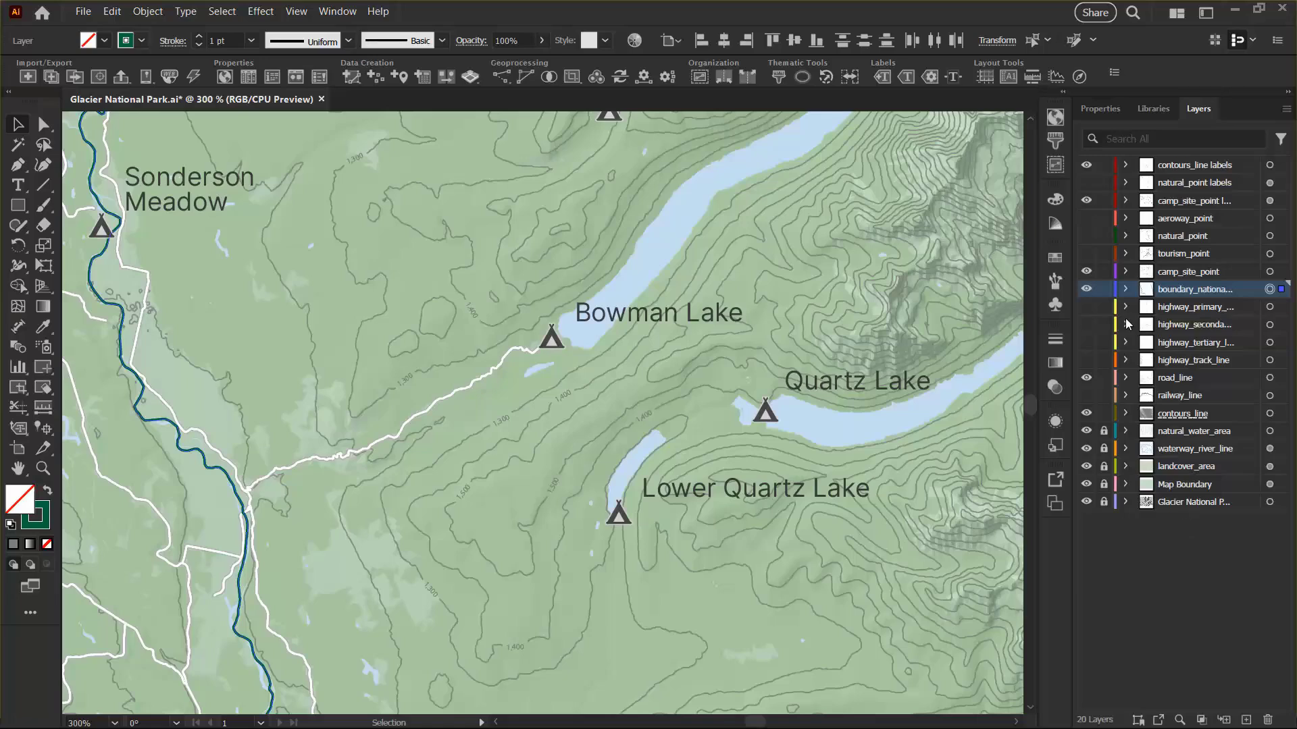
Step: Create a second knockout job named "Campsites Job" with all remaining line, area and image layers as its knockout layers
left_click(951, 79)
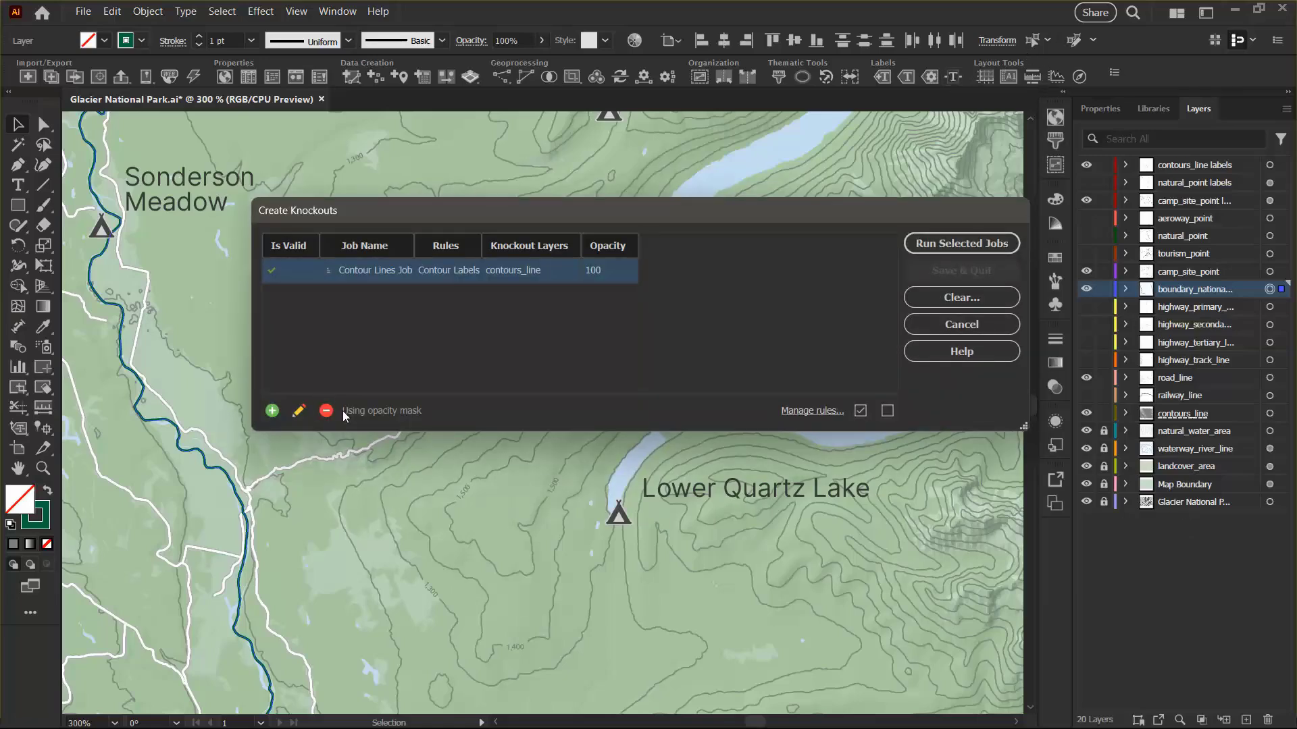
left_click(272, 410)
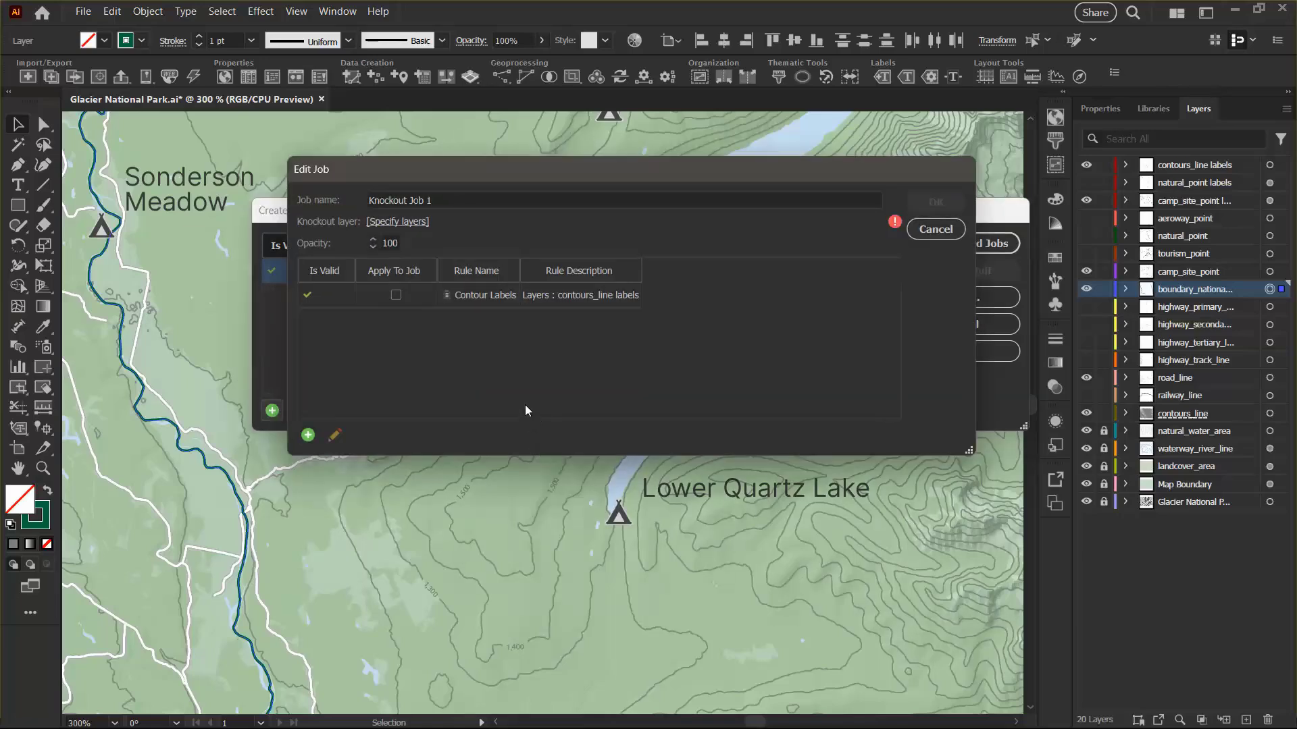
left_click(401, 221)
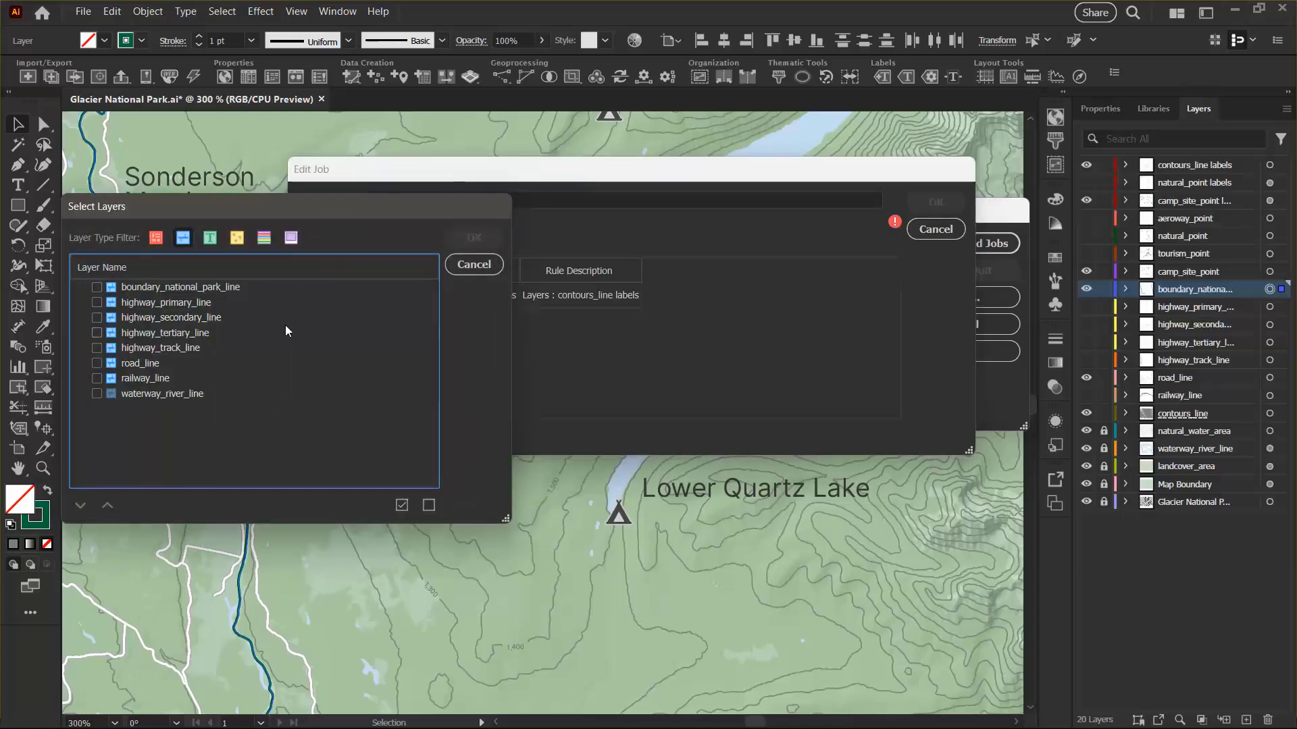
left_click(157, 238)
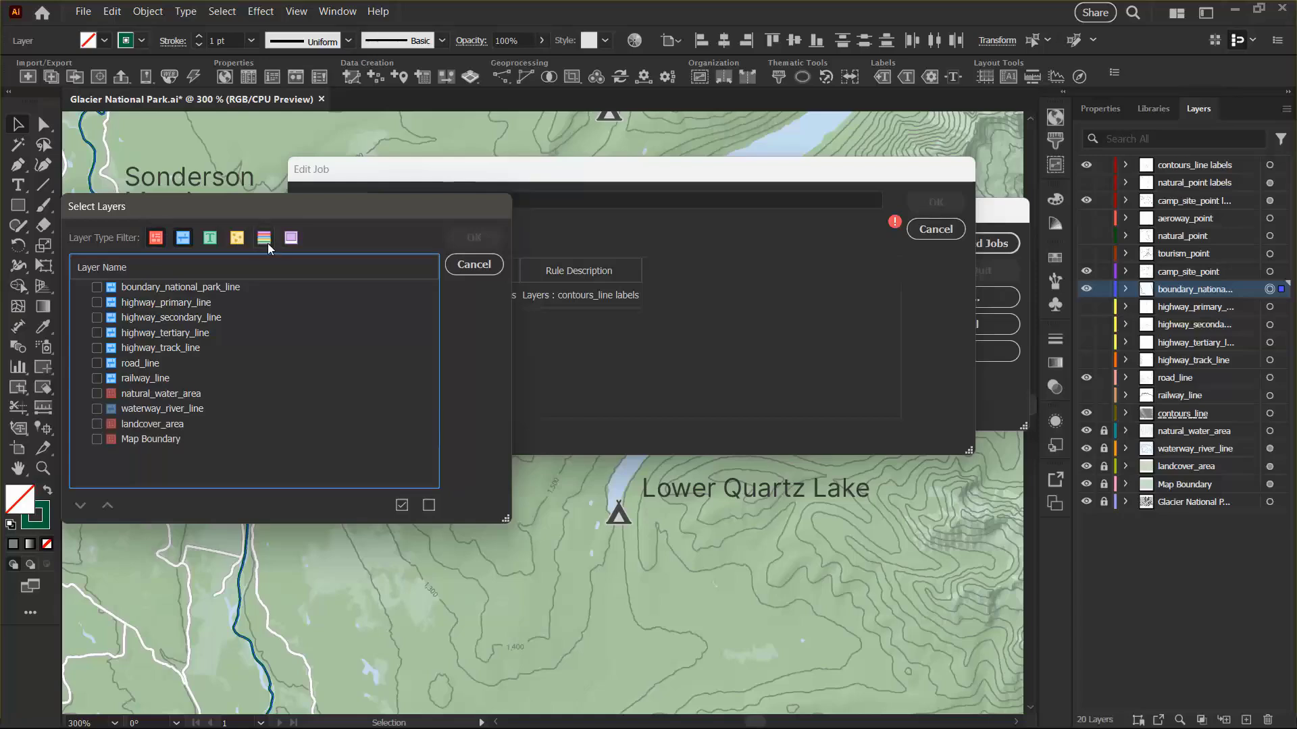
left_click(291, 237)
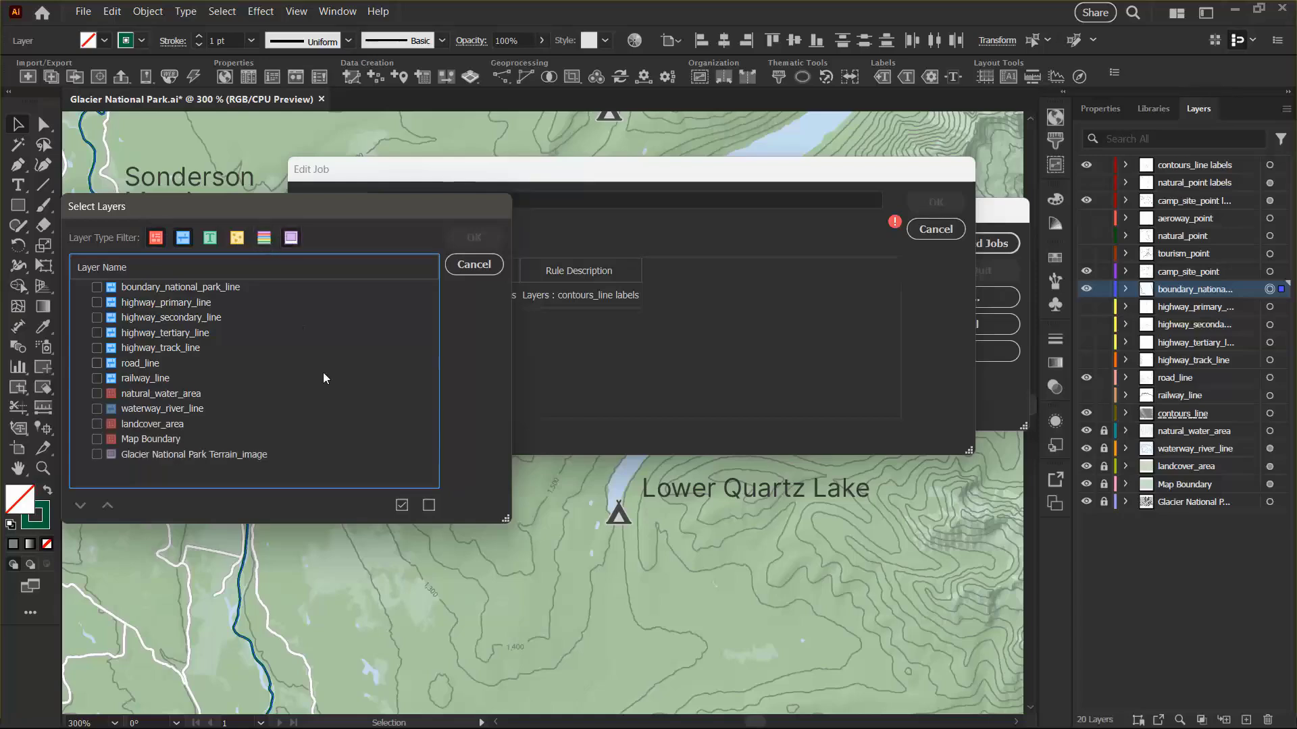
left_click(402, 506)
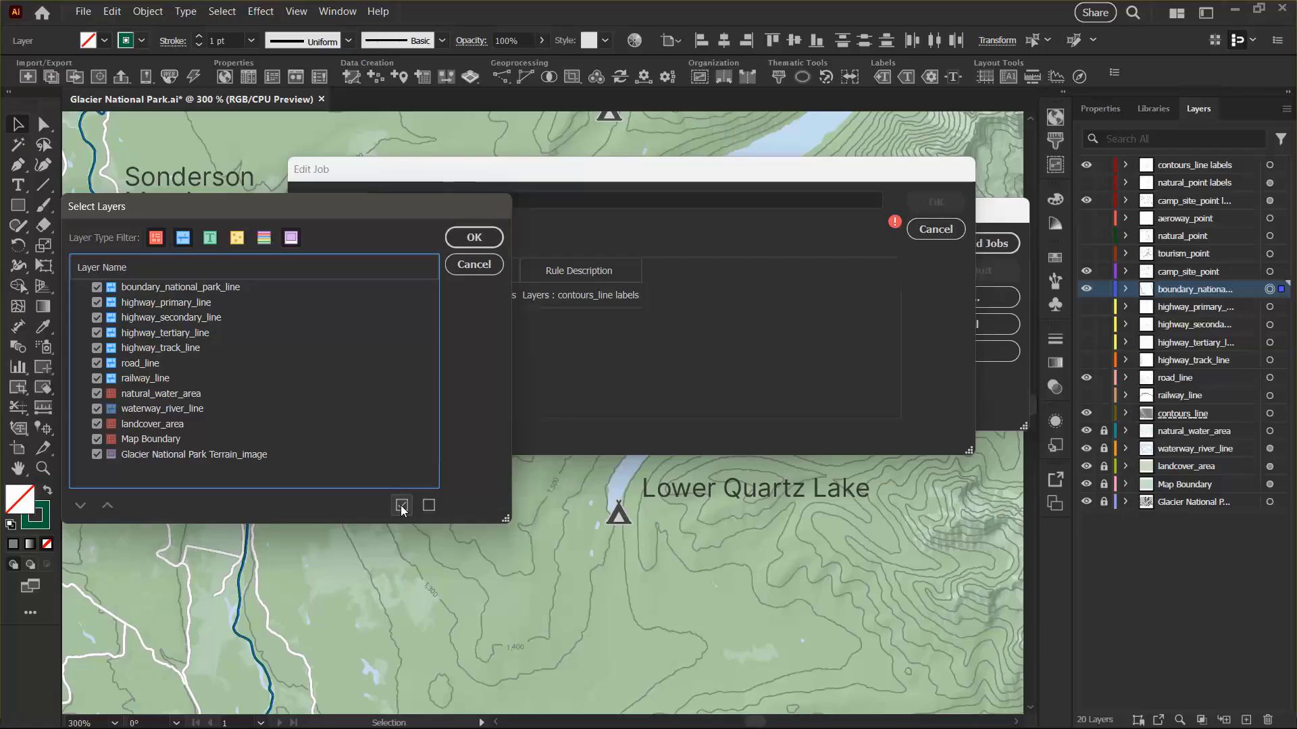
left_click(472, 242)
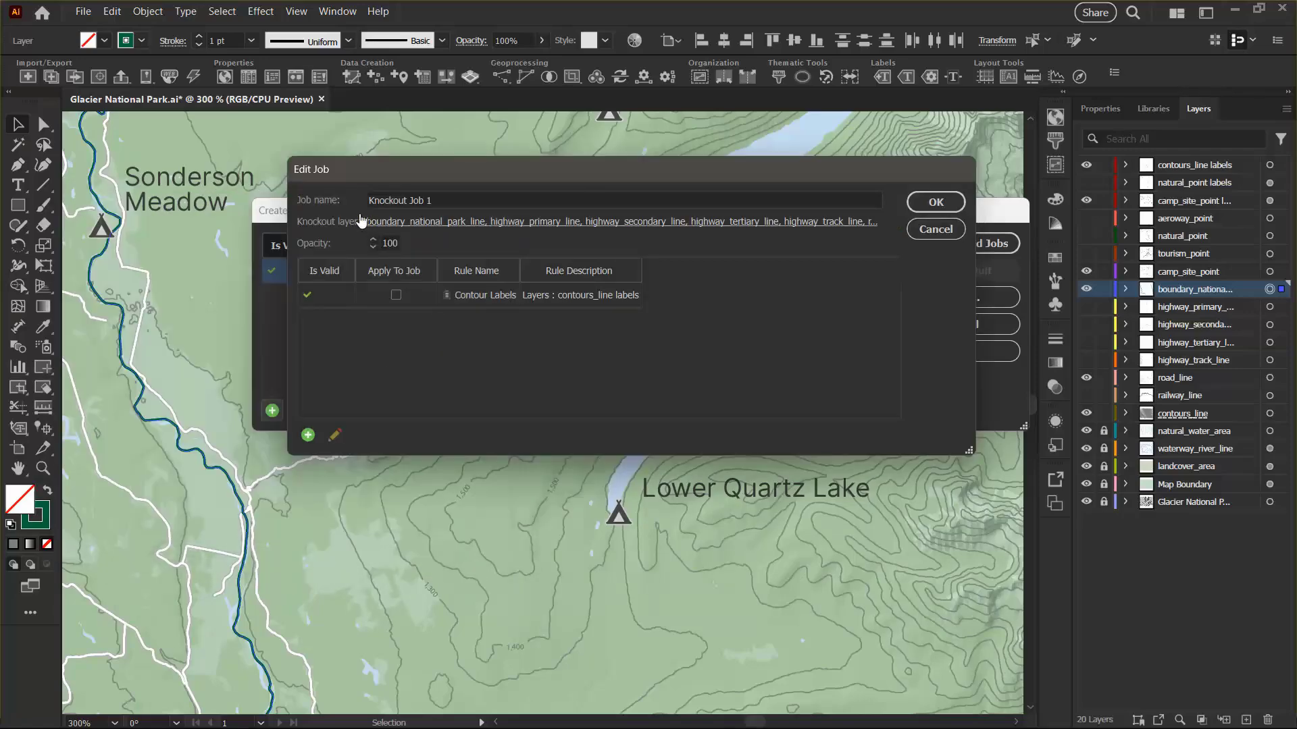
left_click_drag(436, 201, 290, 195)
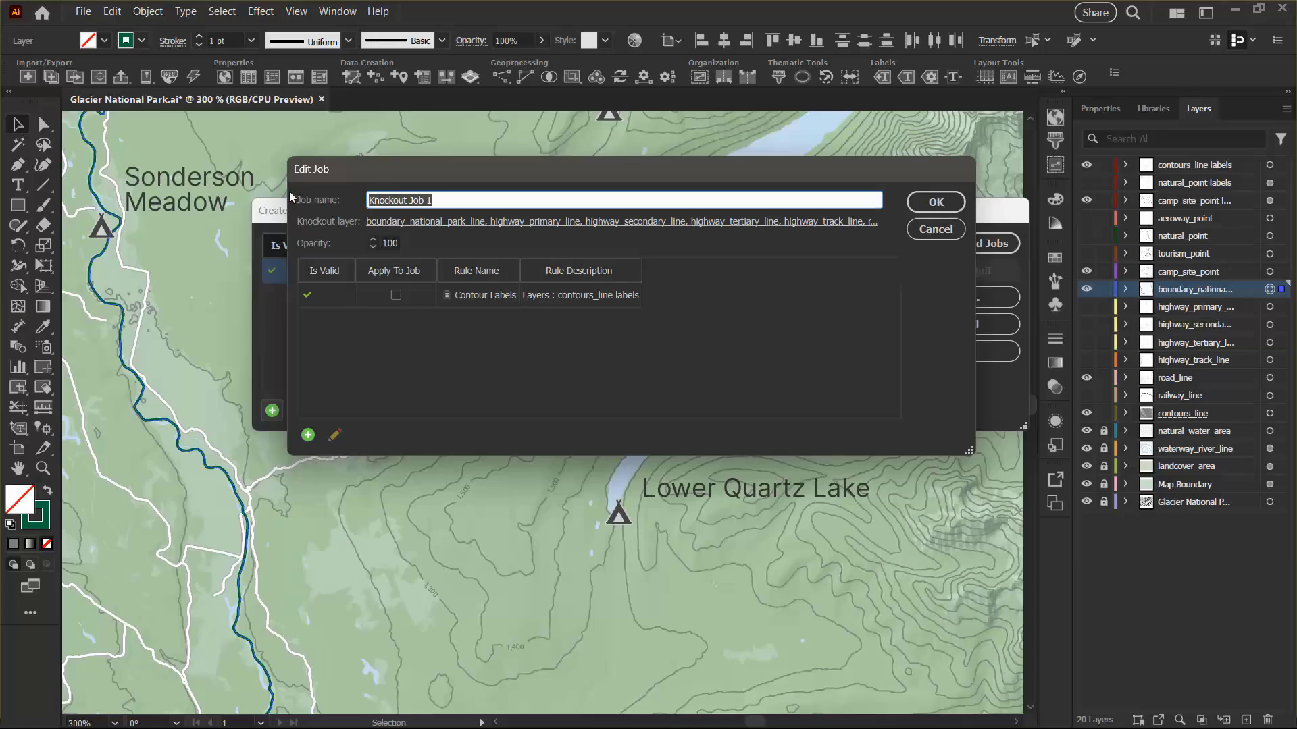
type("Campsites Job")
left_click(478, 380)
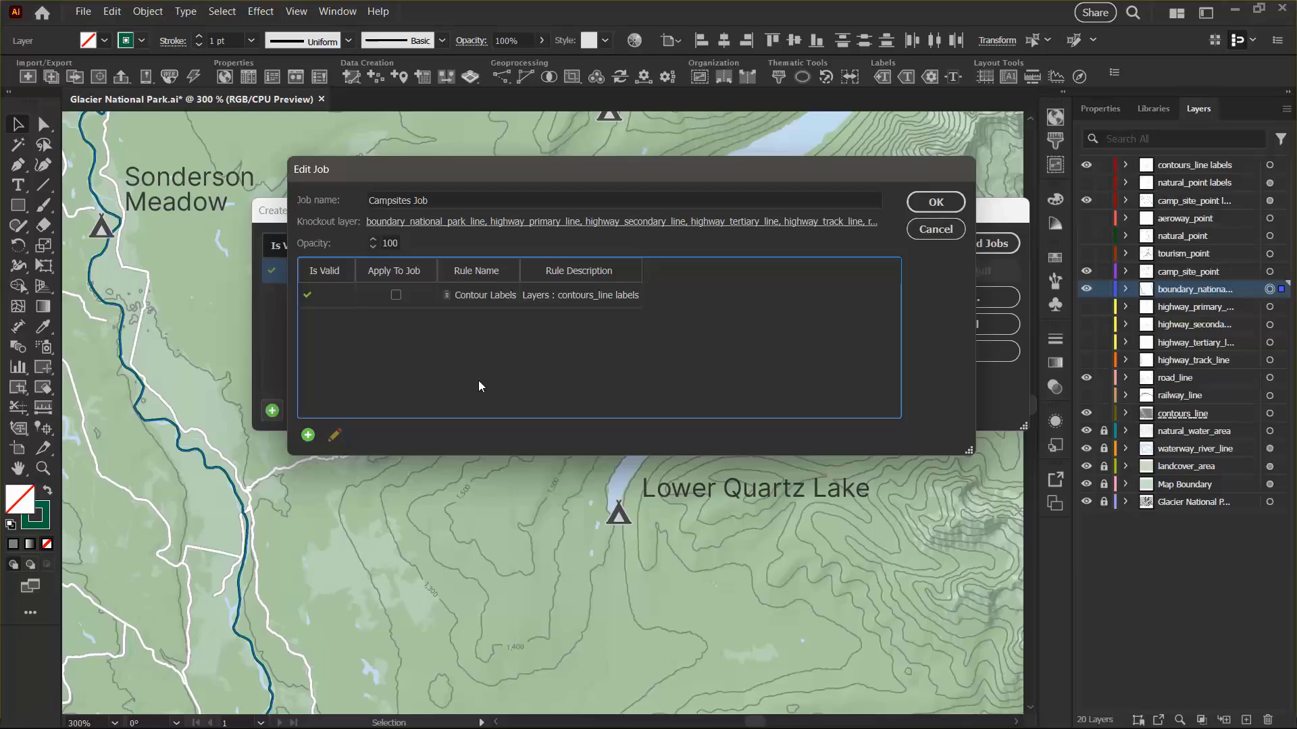
Step: Add a rule to the Campsites Job using Text/Symbol shaped knockout, a 2.00 px buffer and shape detail at the least detail
left_click(479, 380)
left_click(308, 435)
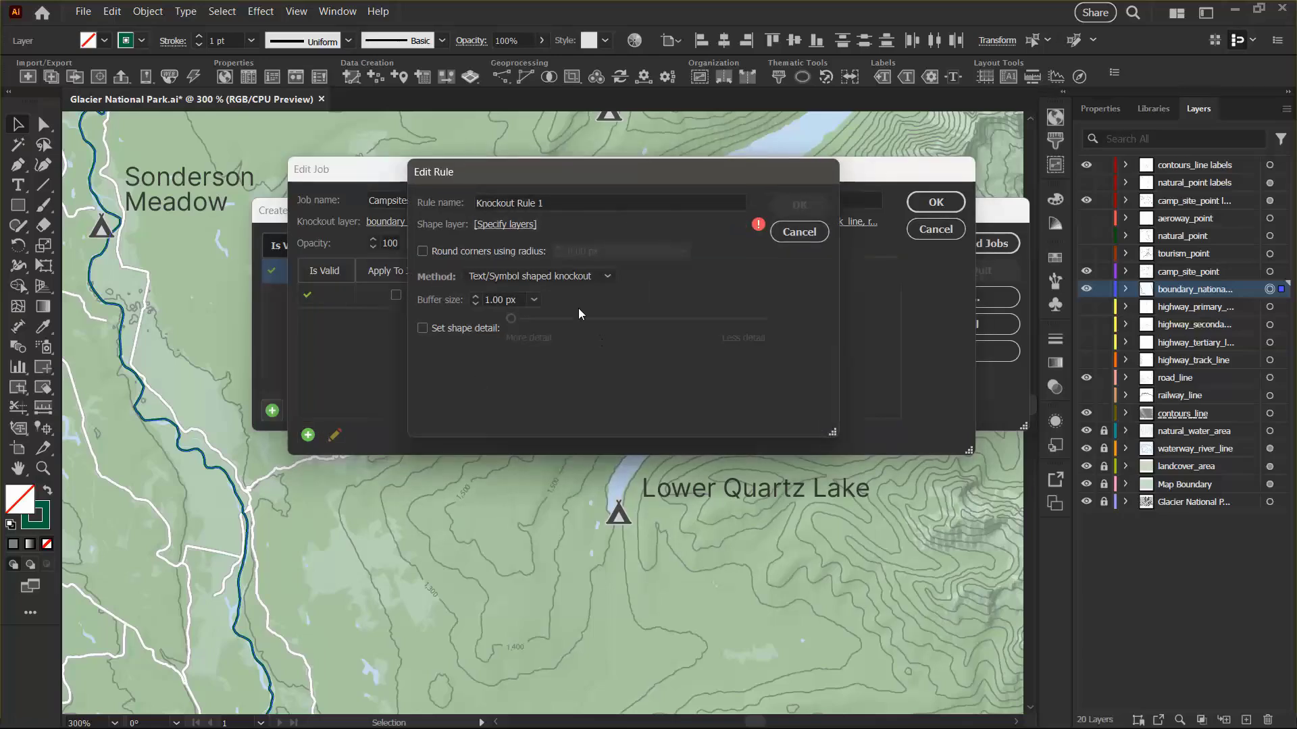
left_click(476, 297)
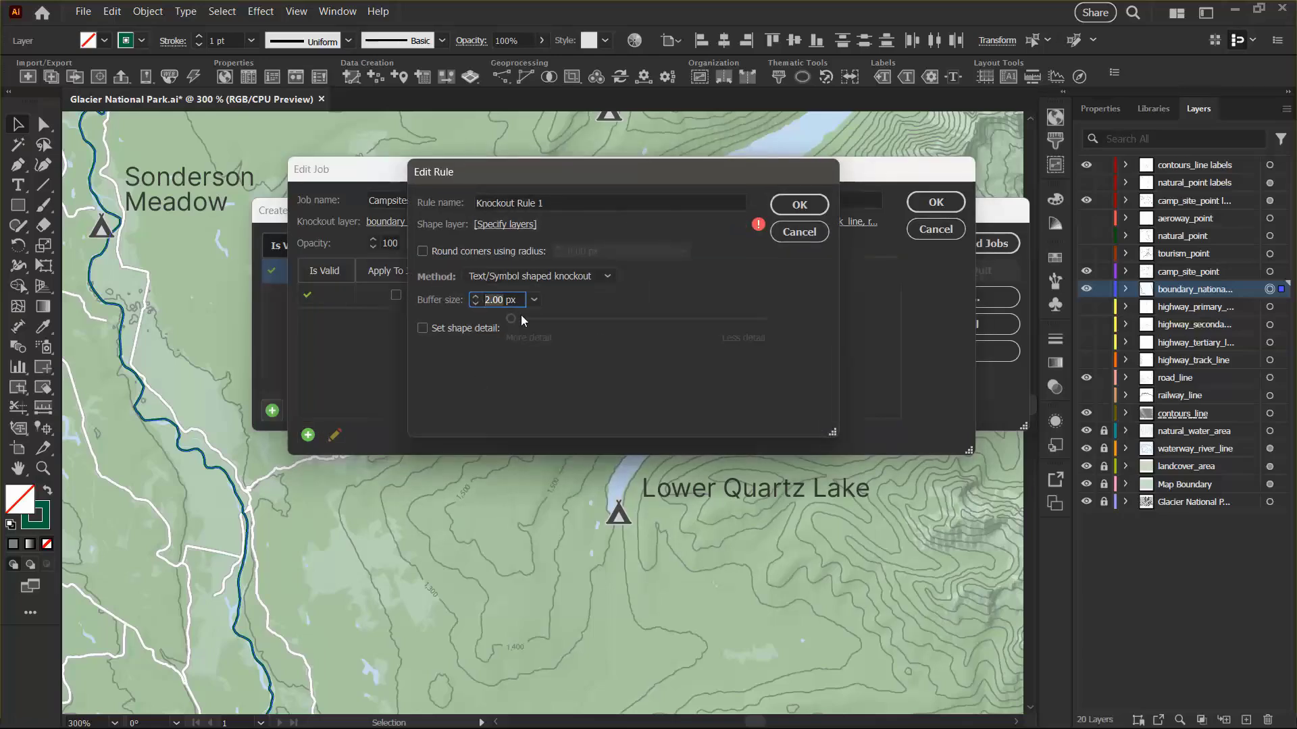
left_click(461, 330)
left_click_drag(510, 318, 792, 326)
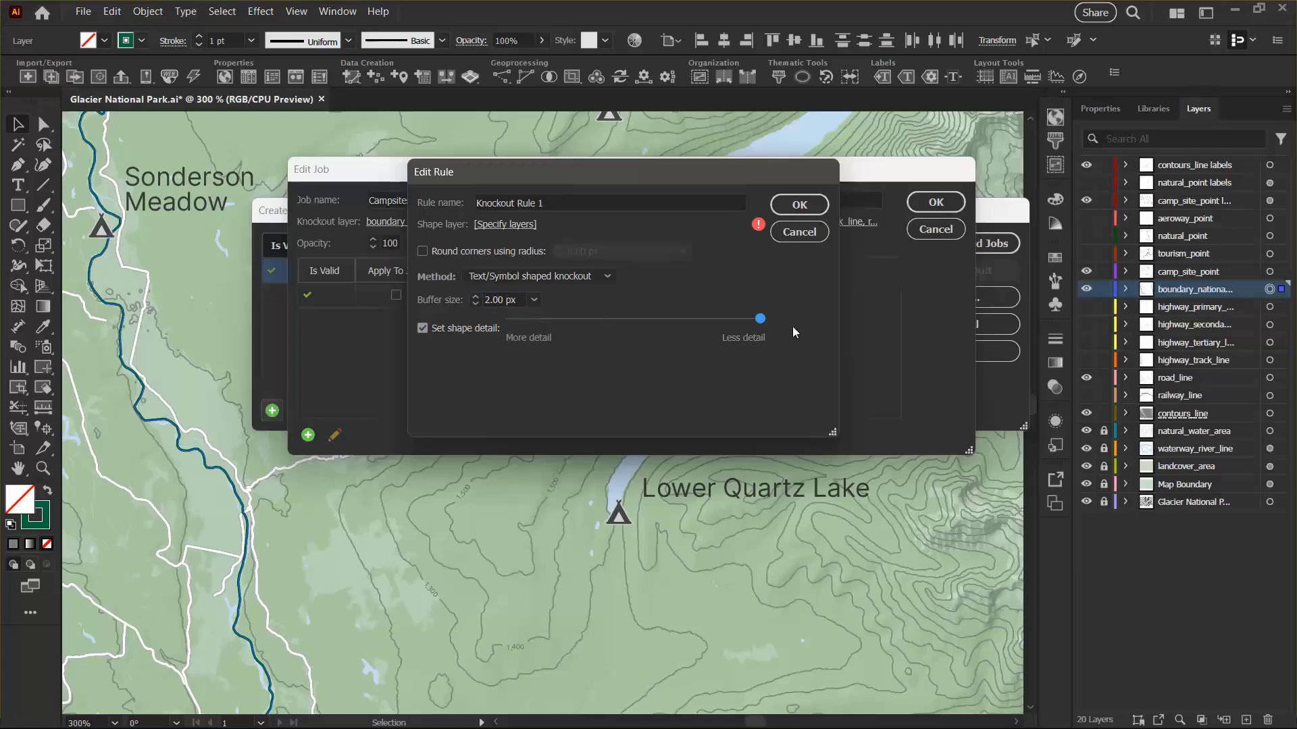
Step: Assign camp_site_point as the rule's shape layer and save the rule as "Campsites Symbols"
left_click(506, 225)
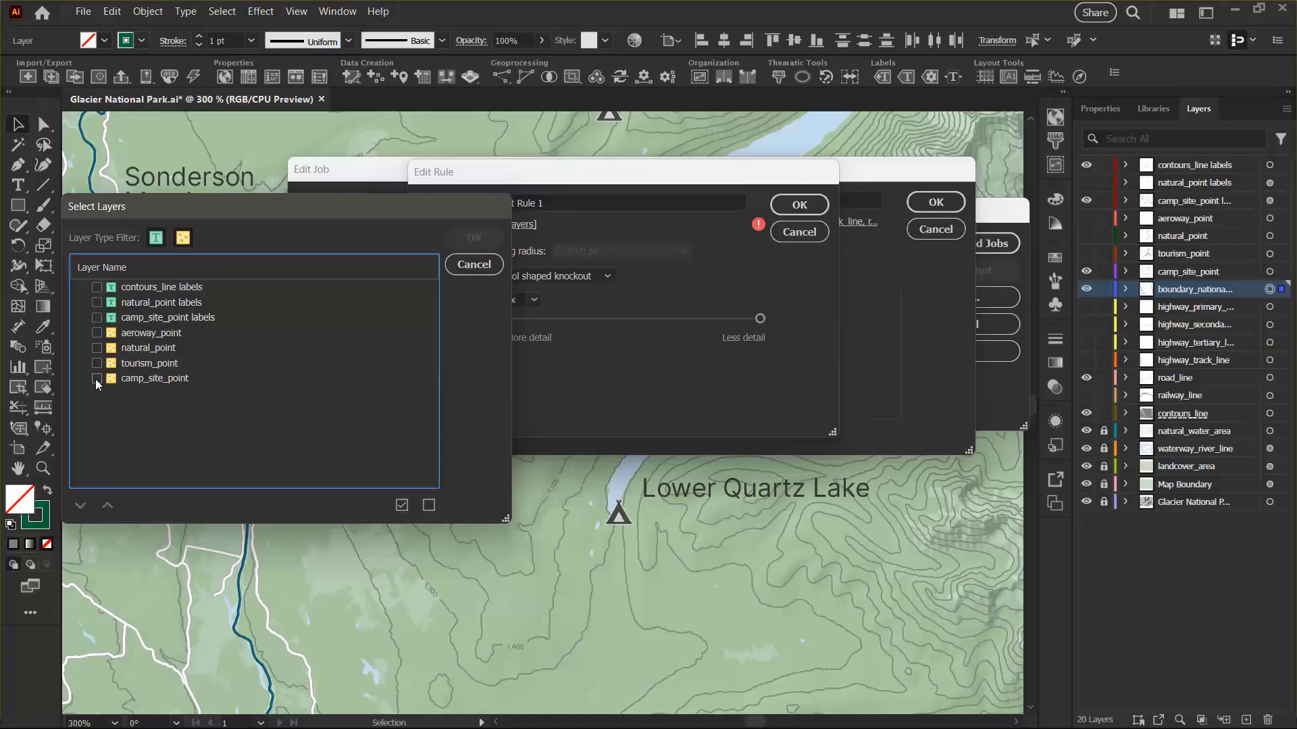
left_click(97, 379)
left_click(483, 243)
triple_click(481, 202)
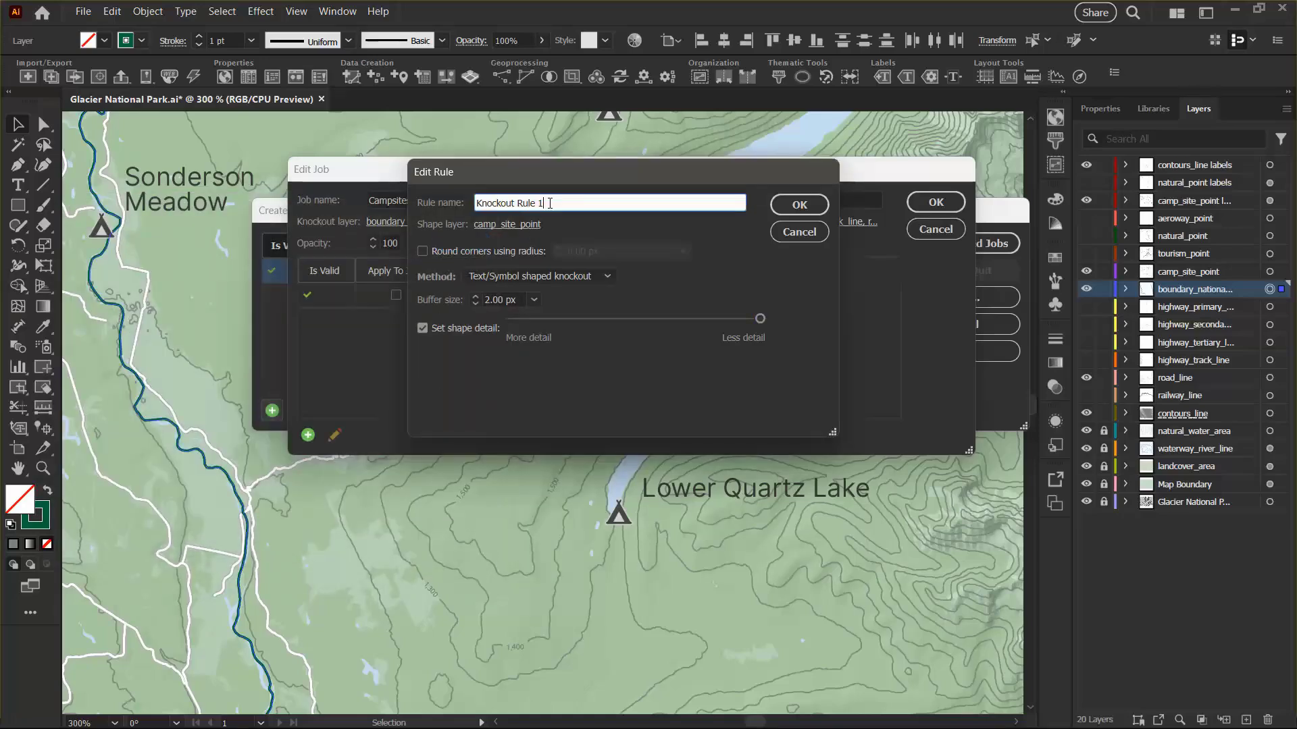
type("Campsites Symbols")
left_click(803, 204)
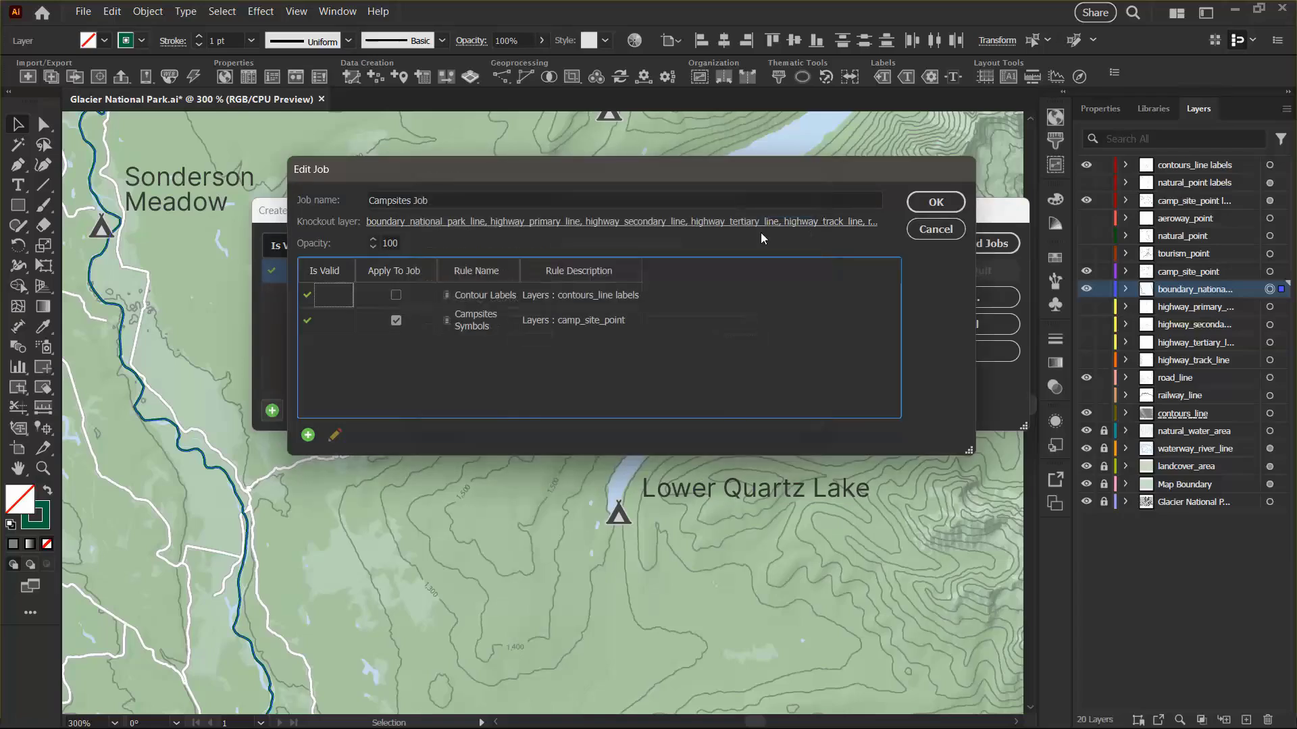
Step: Add another Text/Symbol shaped knockout rule with camp_site_point labels as shape layer, a 1.00 px buffer and shape detail enabled
left_click(308, 434)
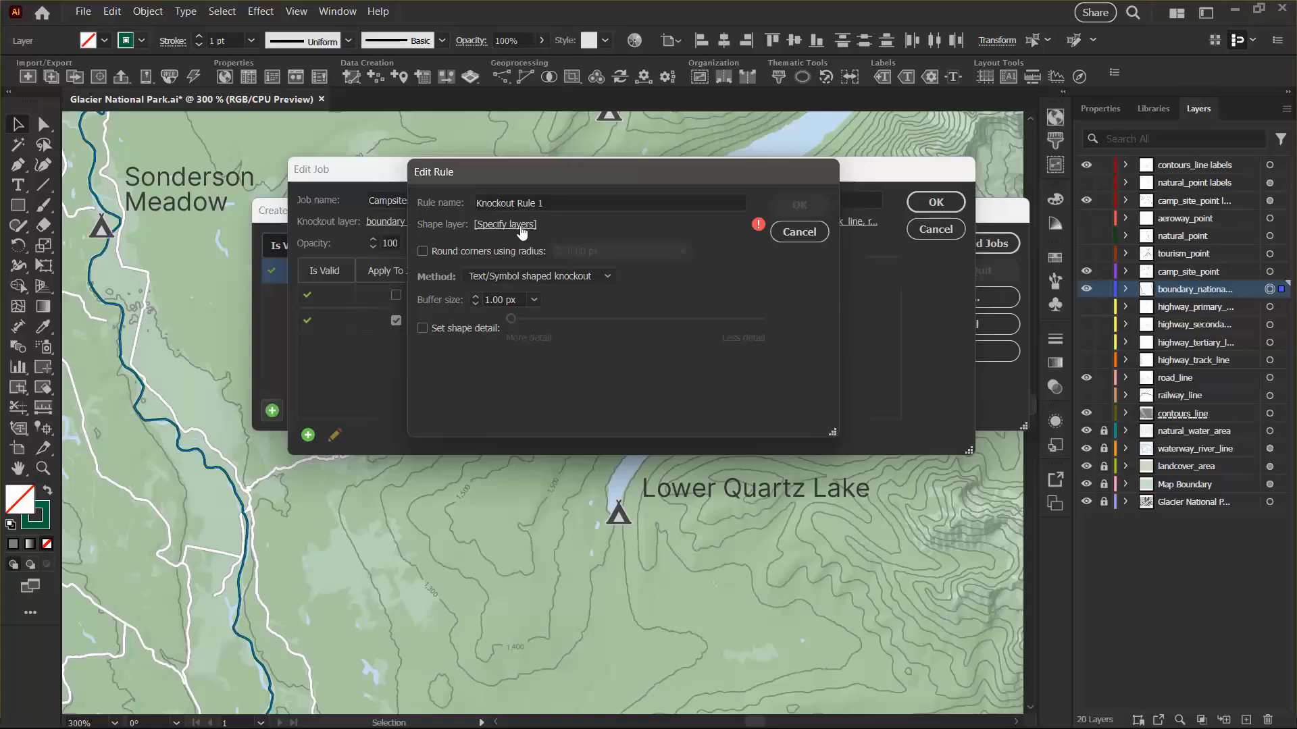
left_click(522, 226)
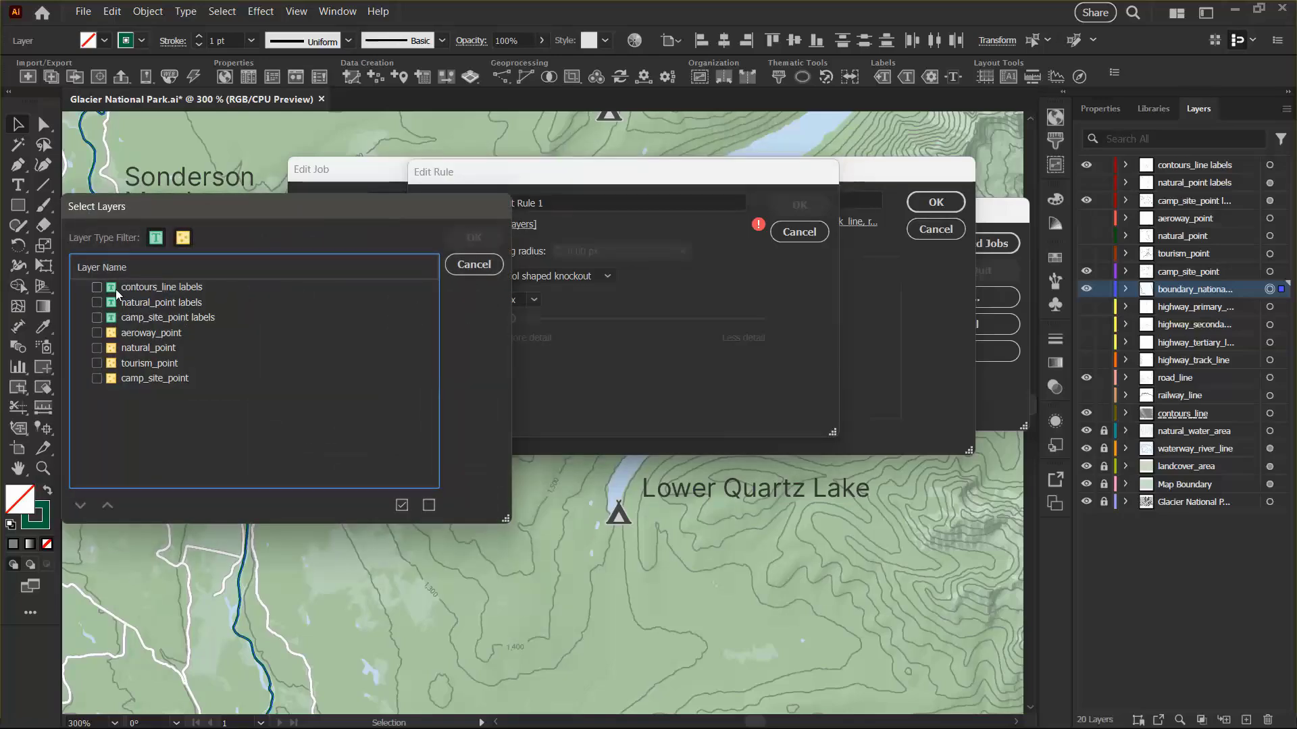
left_click(96, 318)
left_click(474, 238)
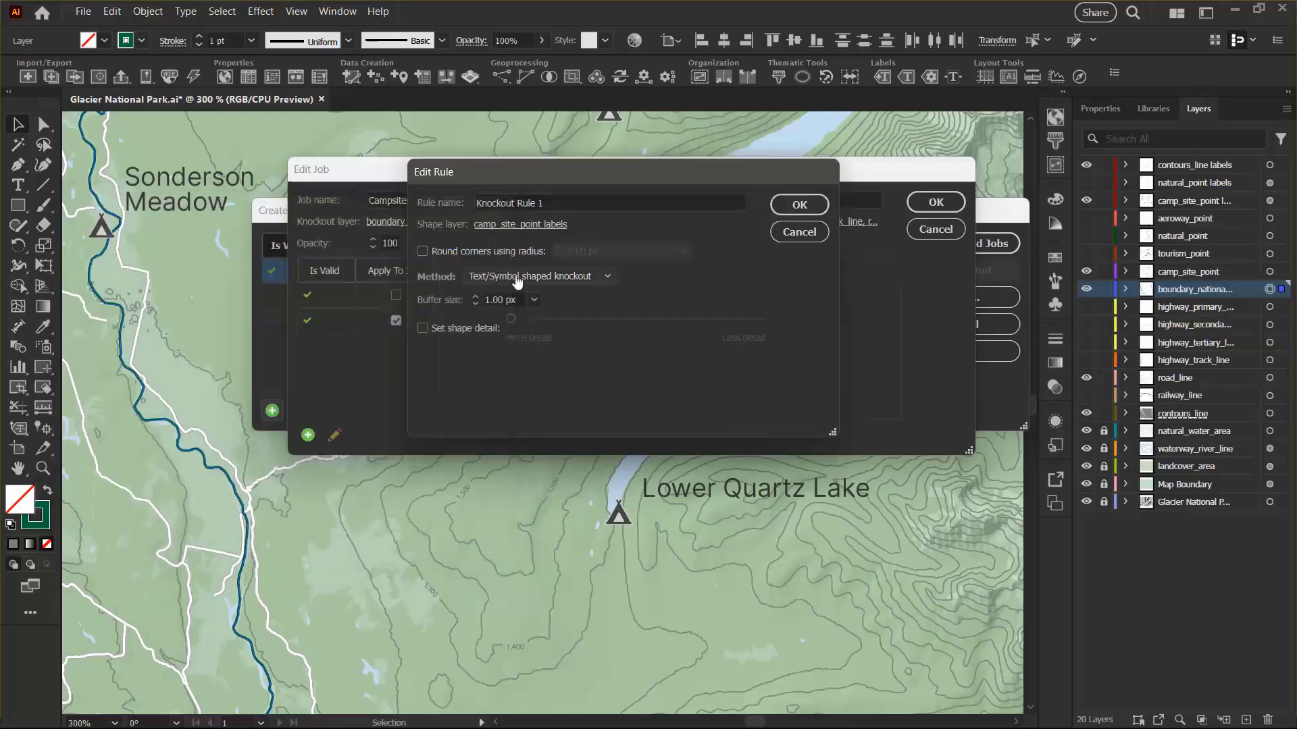
left_click(442, 329)
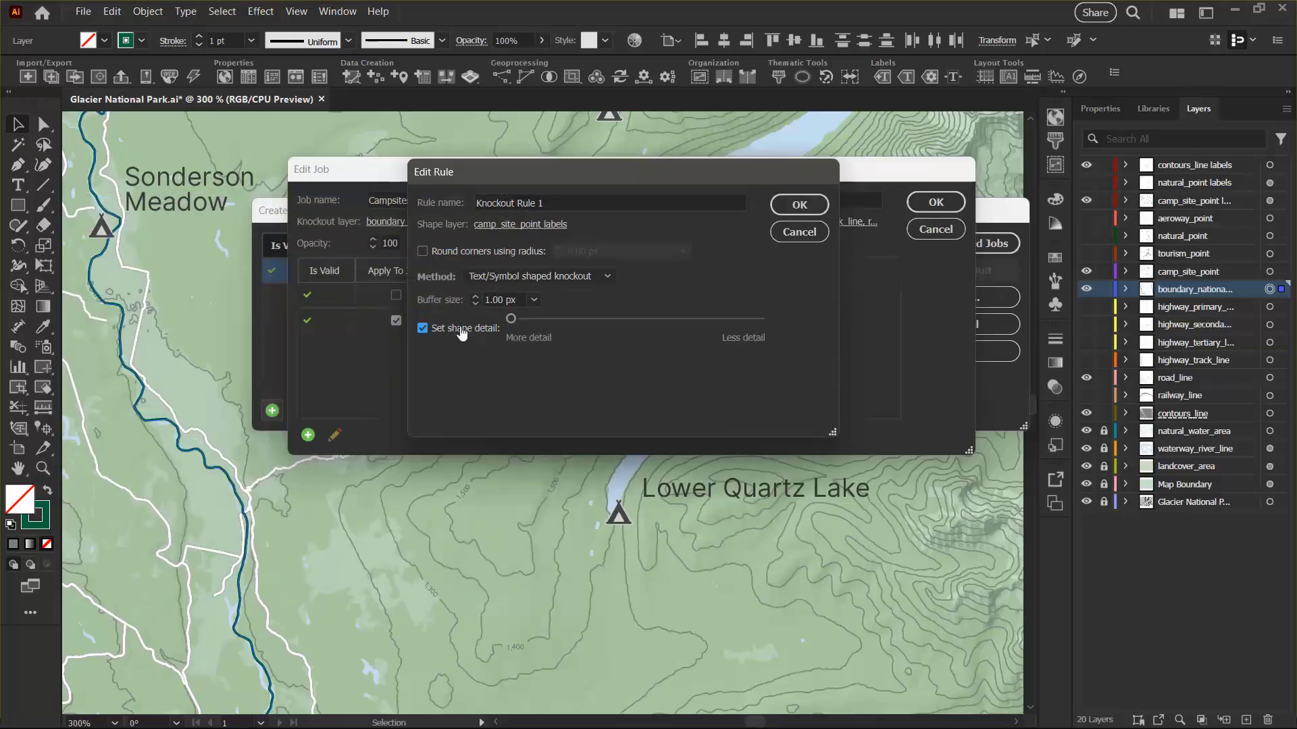
Step: Name the rule "Campsites Labels", save it to the job and run the Campsites Job
triple_click(536, 202)
type("Camp")
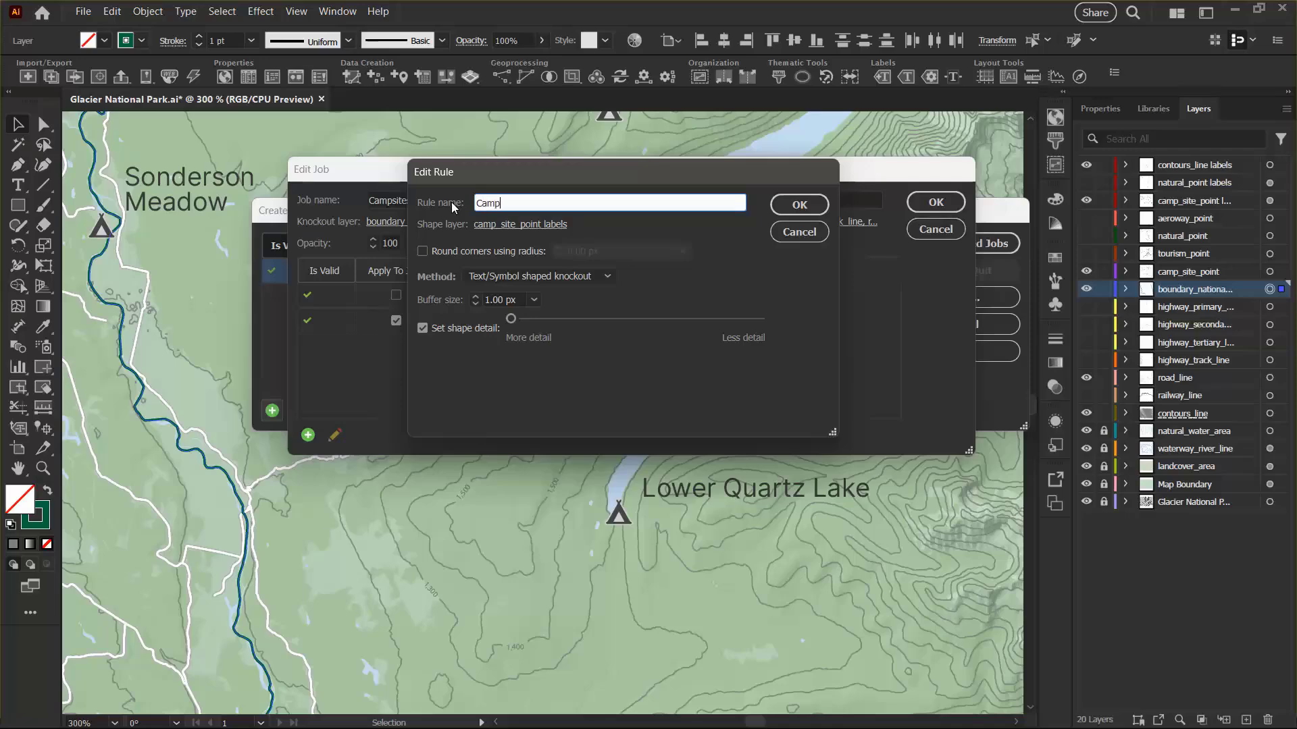
type("sites Labels")
left_click(799, 204)
left_click(935, 202)
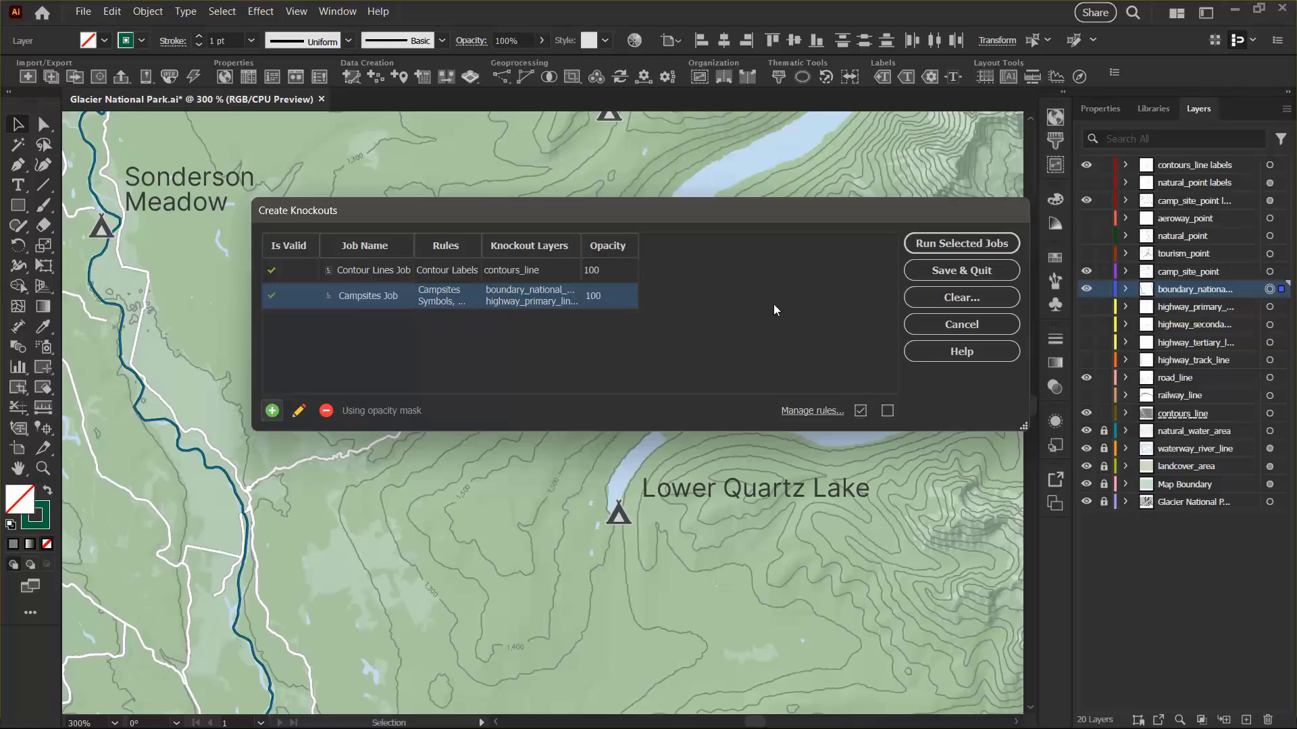
left_click(949, 243)
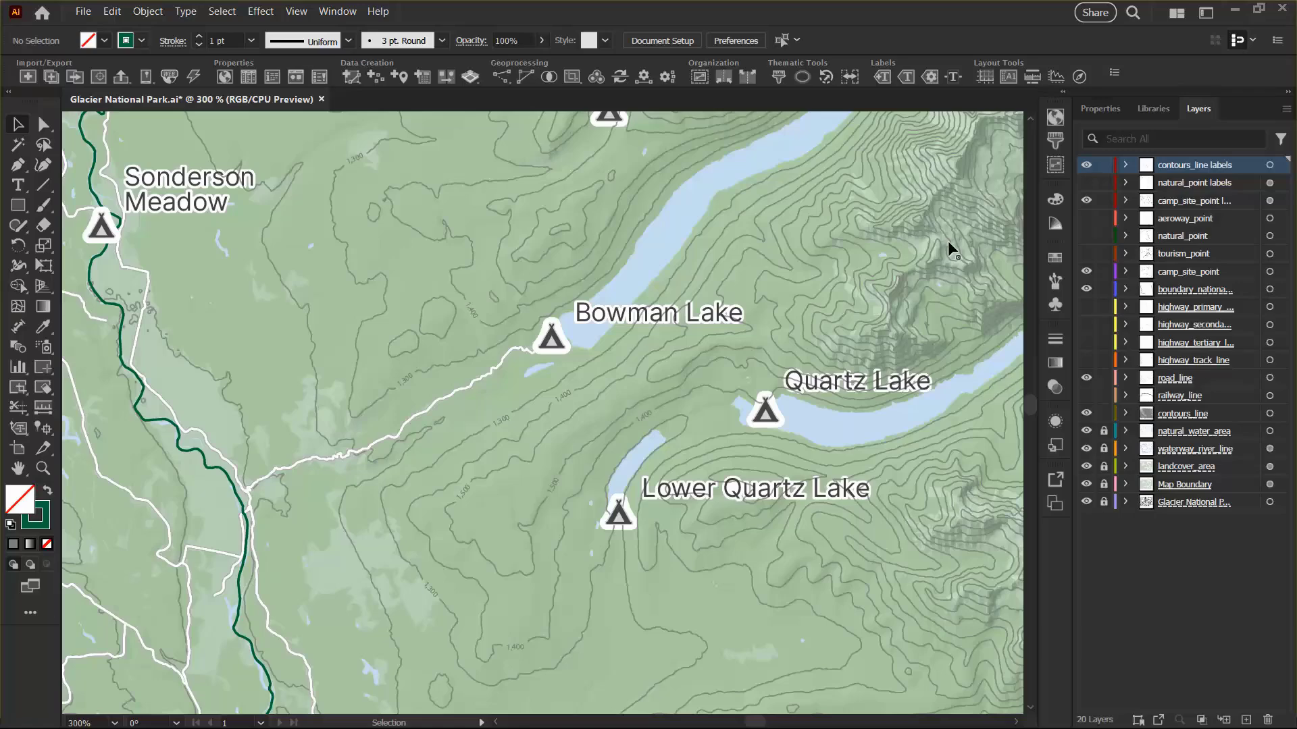
Step: Apply the Campsites Symbols and Campsites Labels rules to the Contour Lines Job as well and rerun that job
left_click(951, 77)
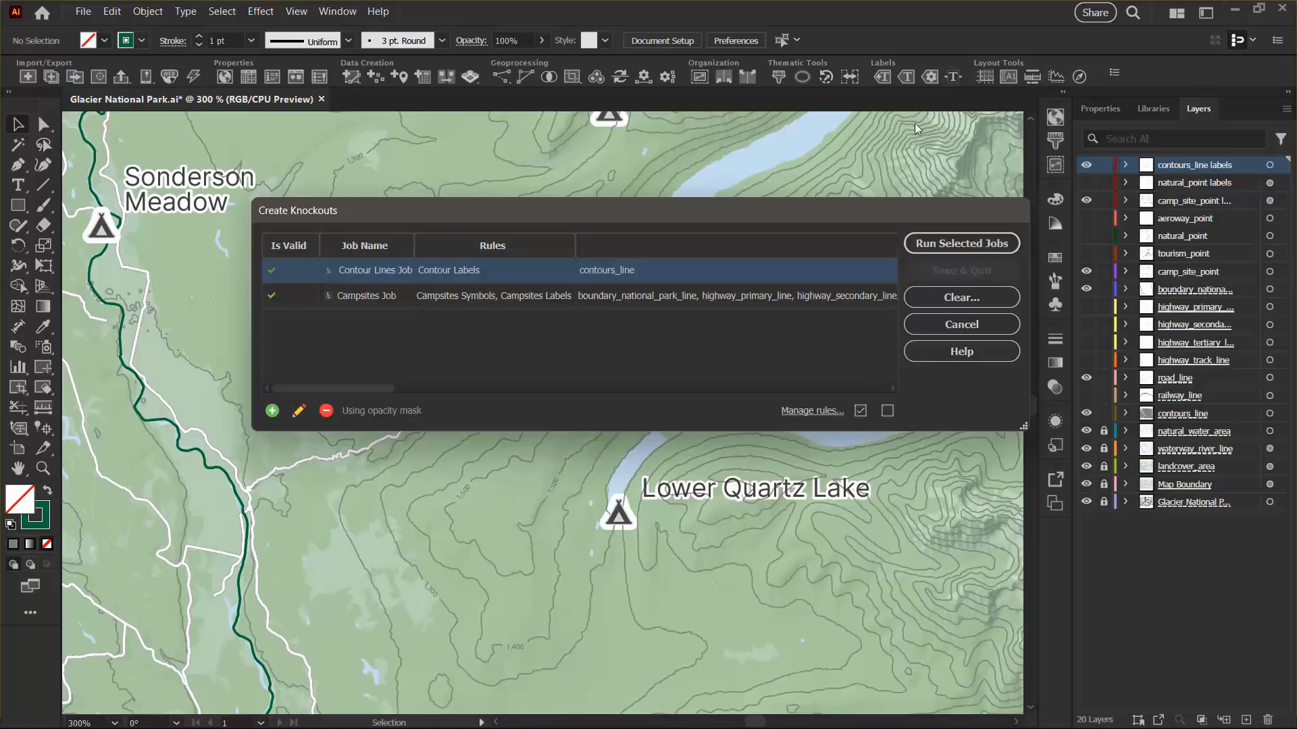
double_click(525, 267)
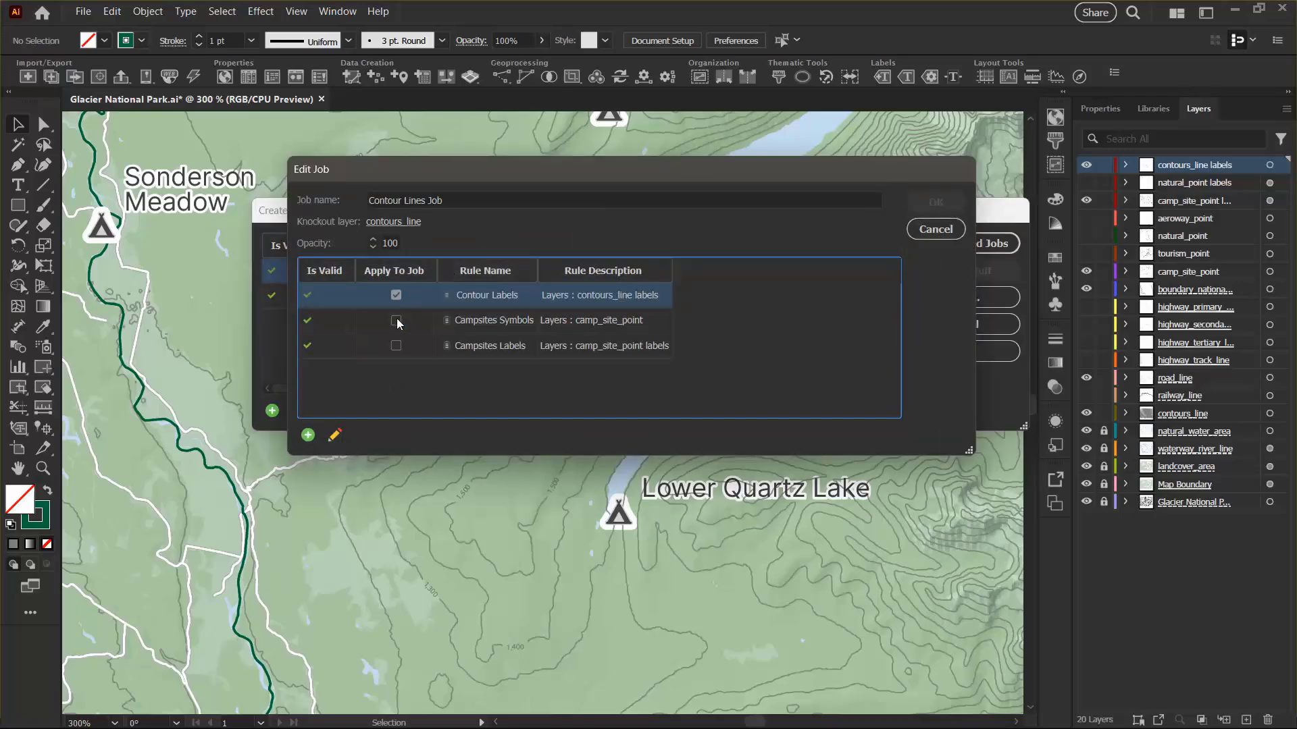
left_click(396, 320)
left_click(396, 345)
left_click(517, 343)
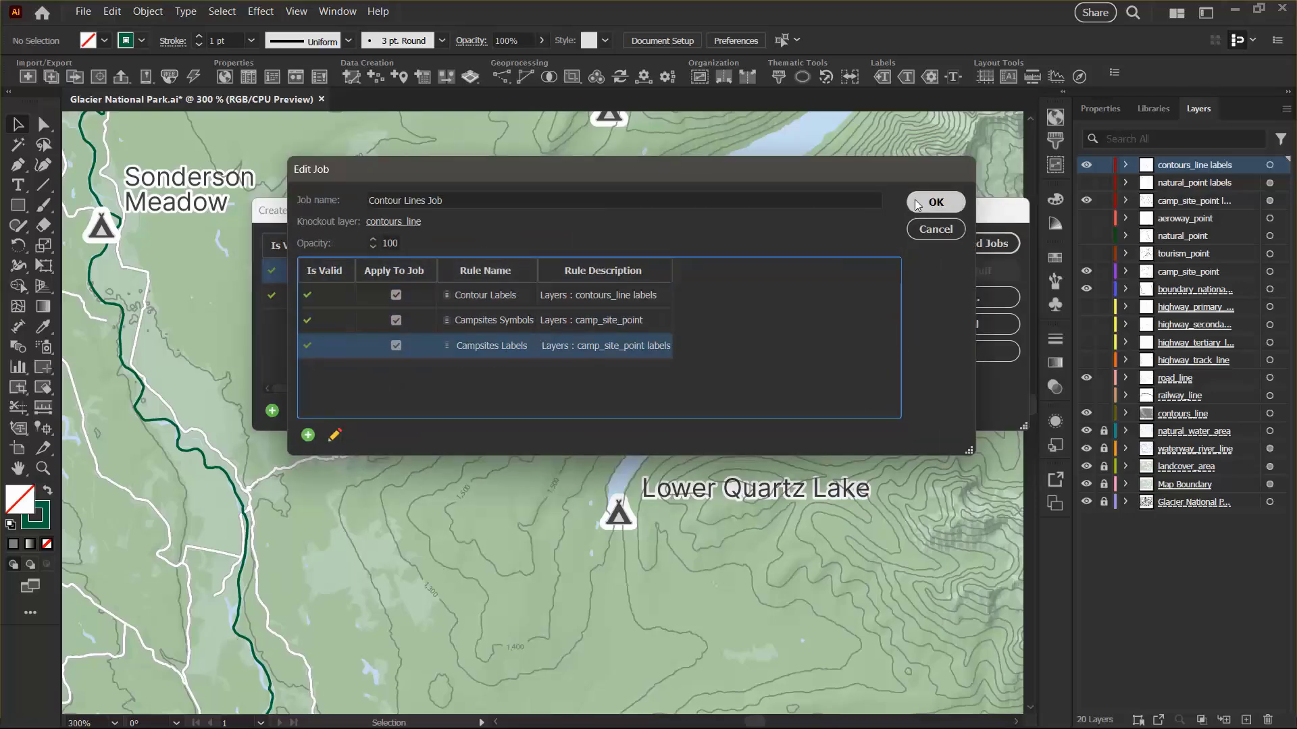
left_click(936, 202)
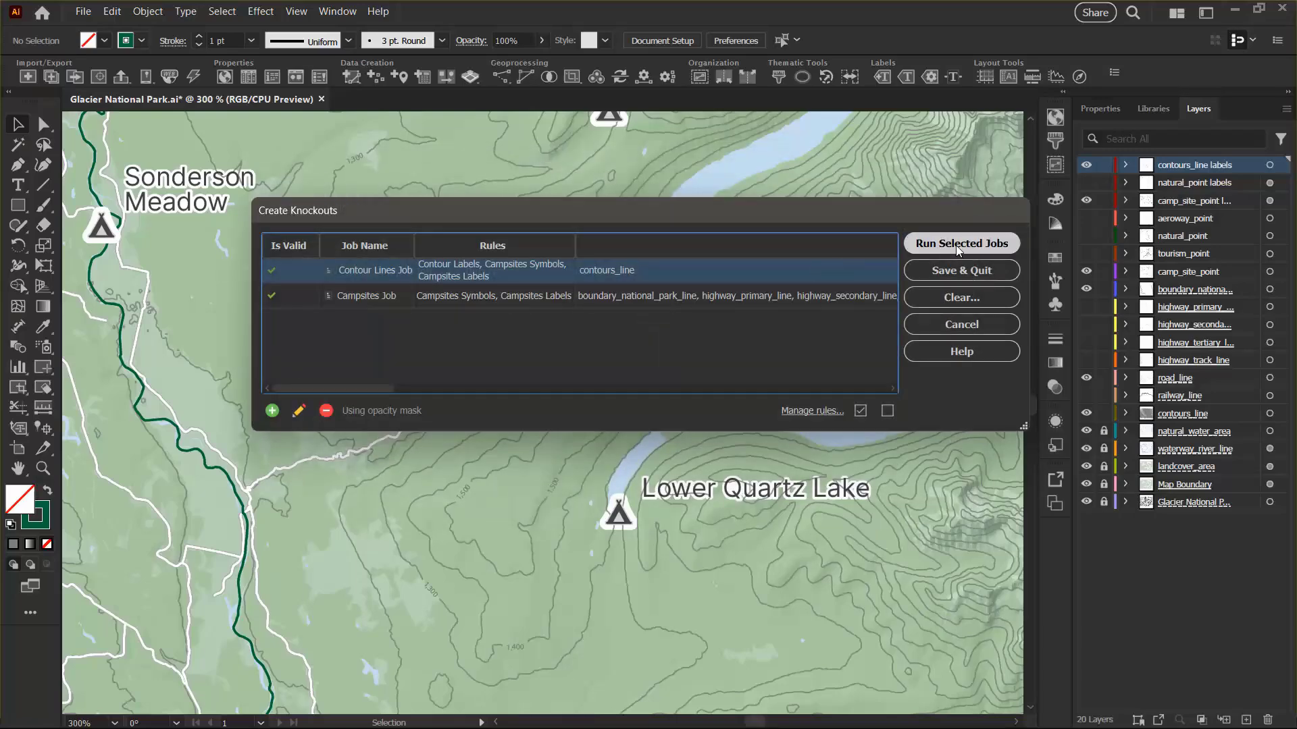
left_click(955, 245)
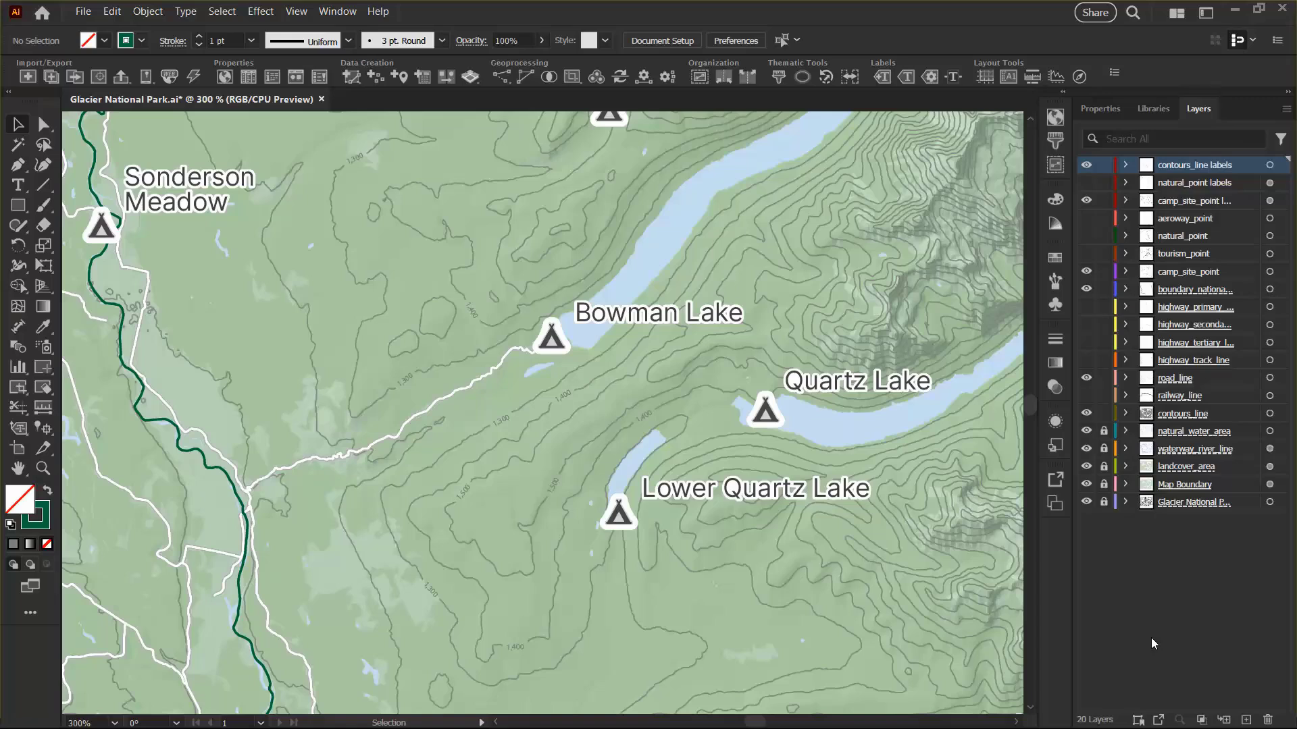
Step: Set the Campsites Symbols rule to a 1.00 px buffer and the most shape detail, and rerun the Campsites Job
key("z")
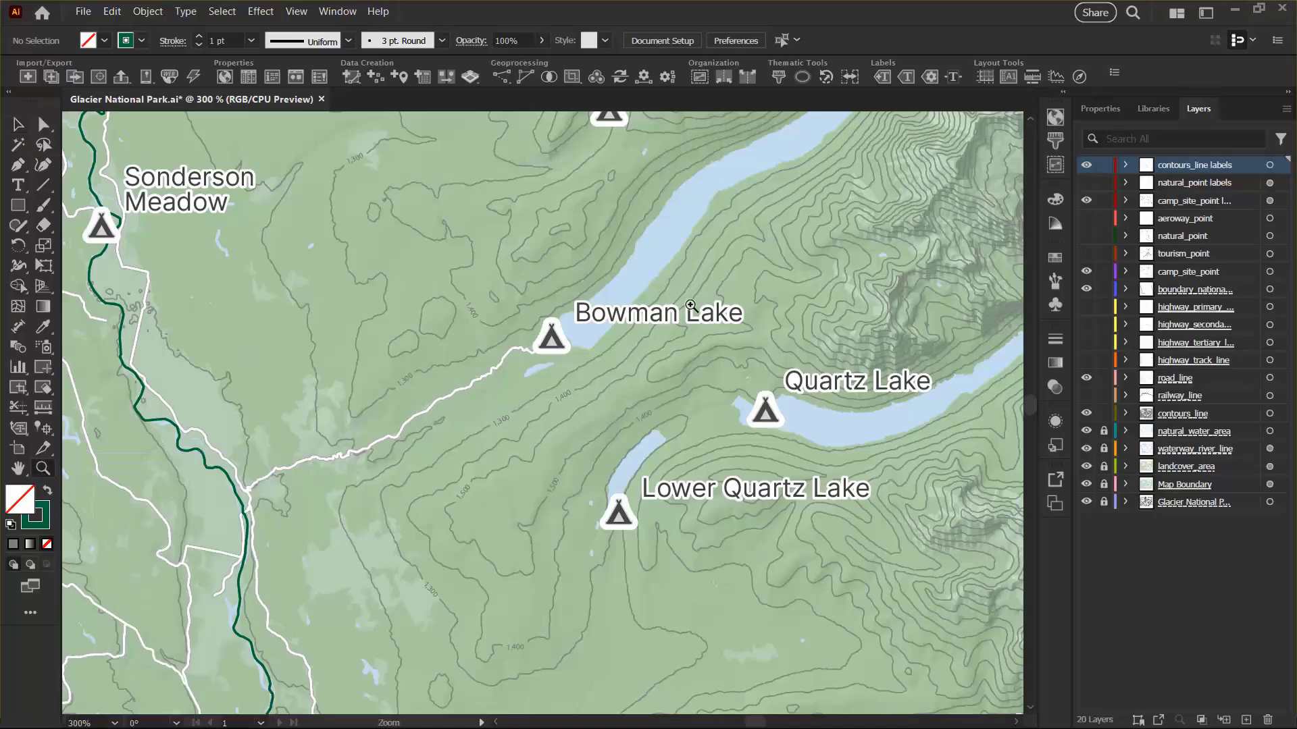
left_click_drag(492, 254, 747, 390)
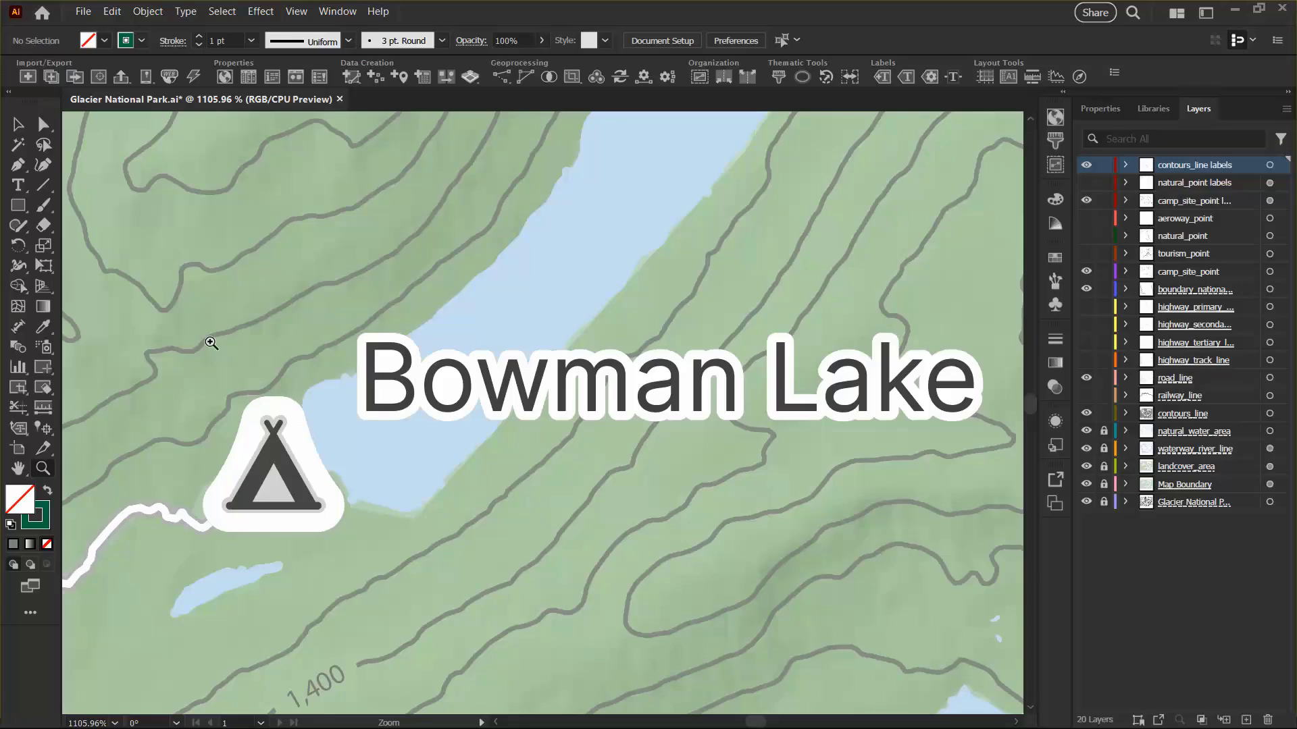
left_click(19, 123)
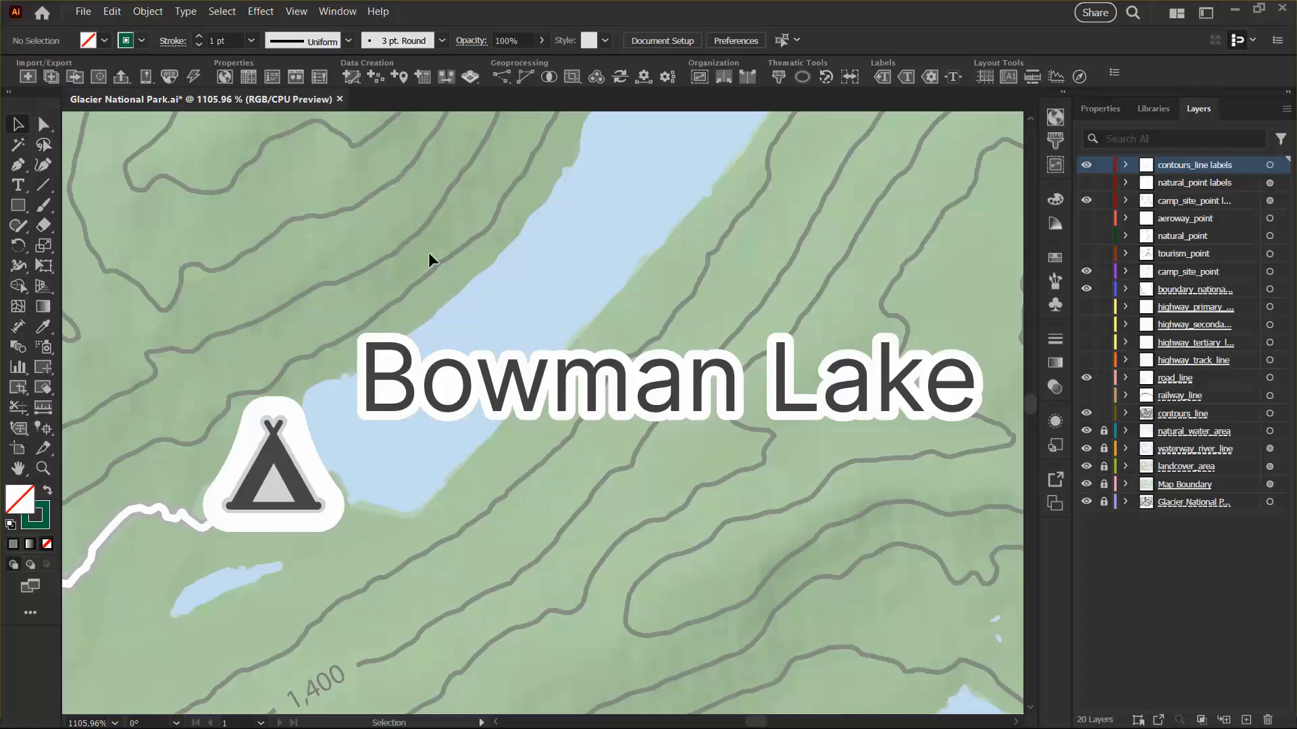
left_click(953, 76)
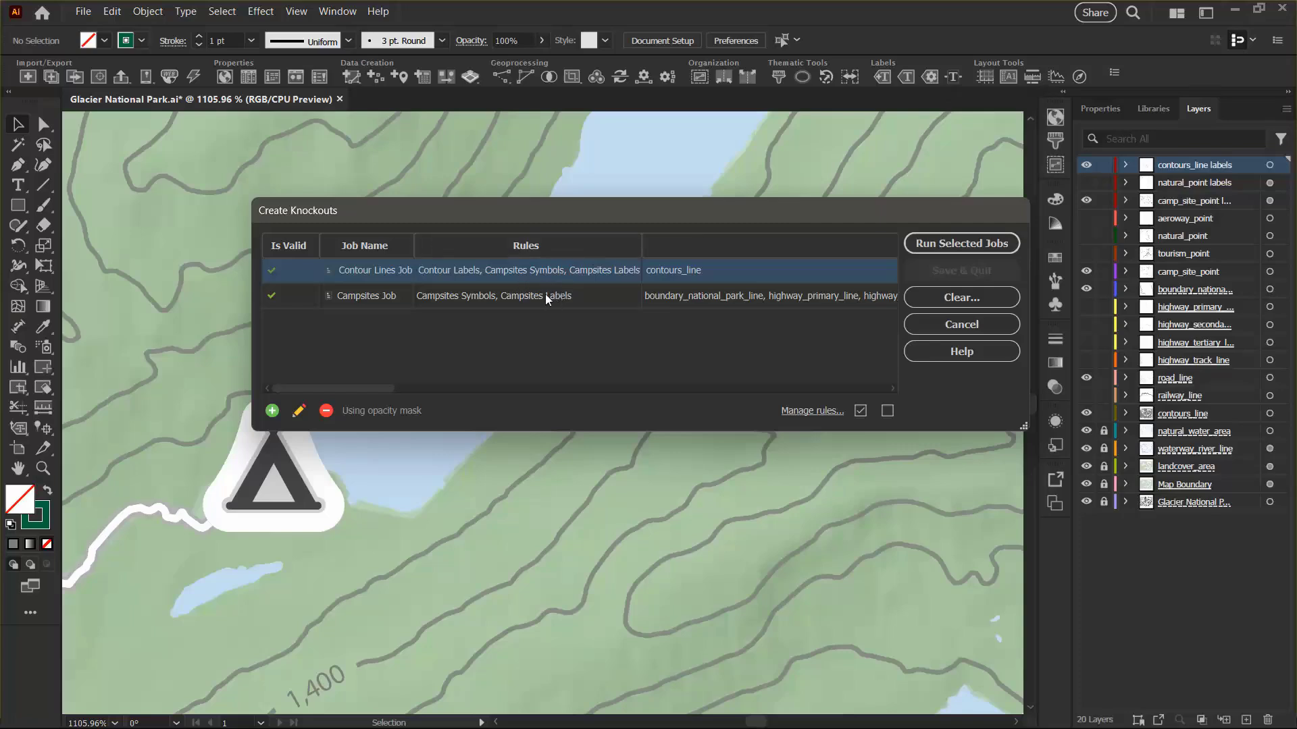
double_click(545, 294)
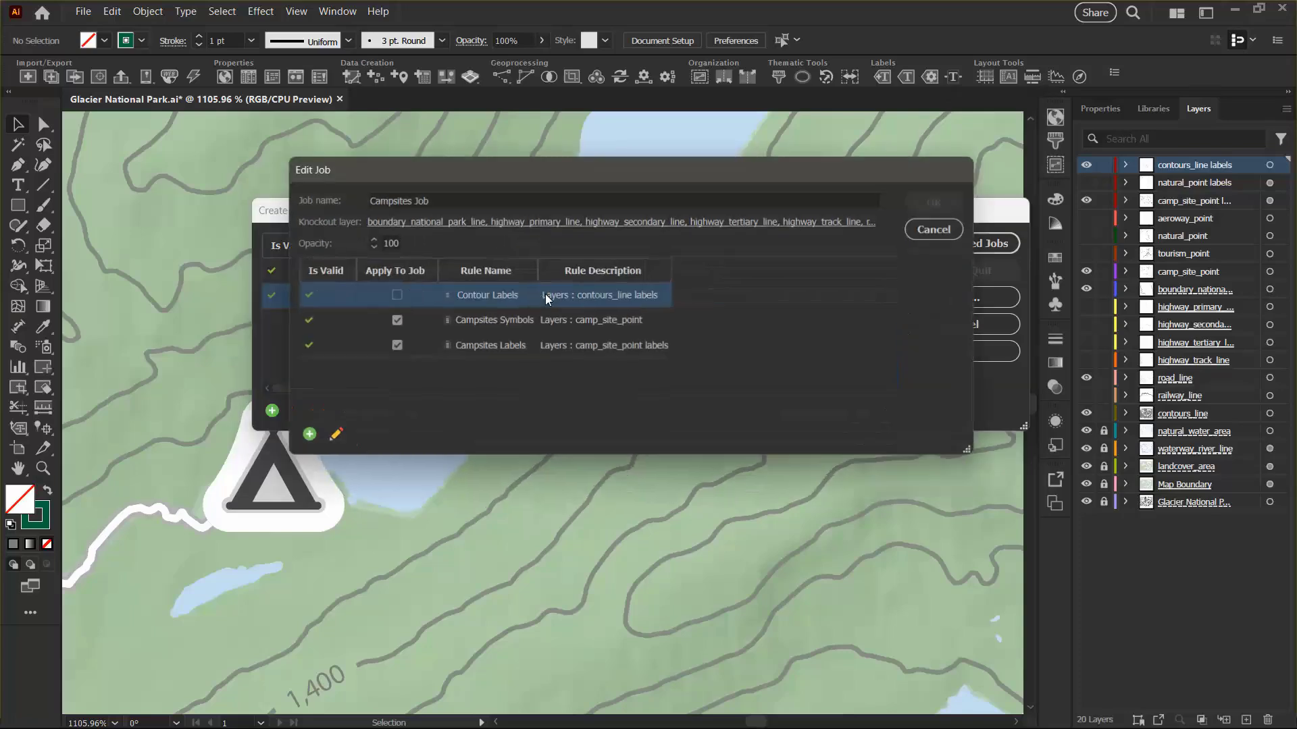
double_click(501, 318)
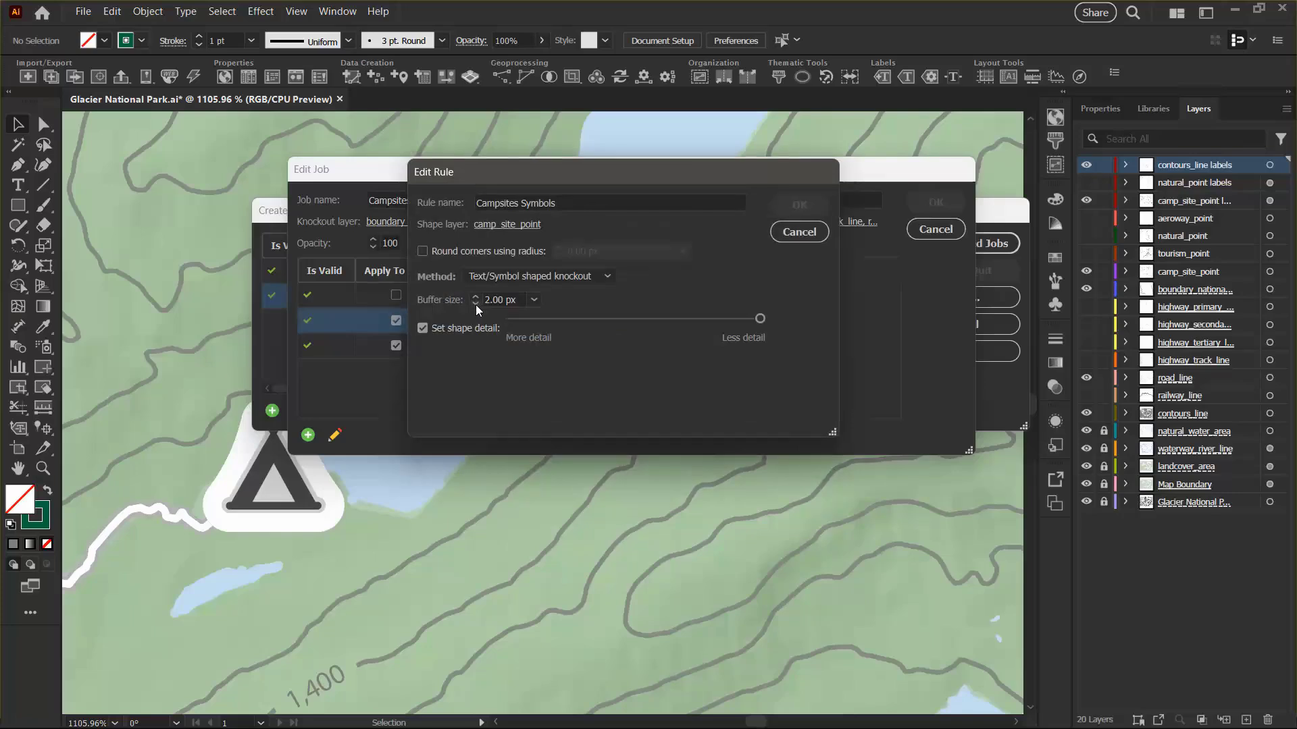
left_click(477, 303)
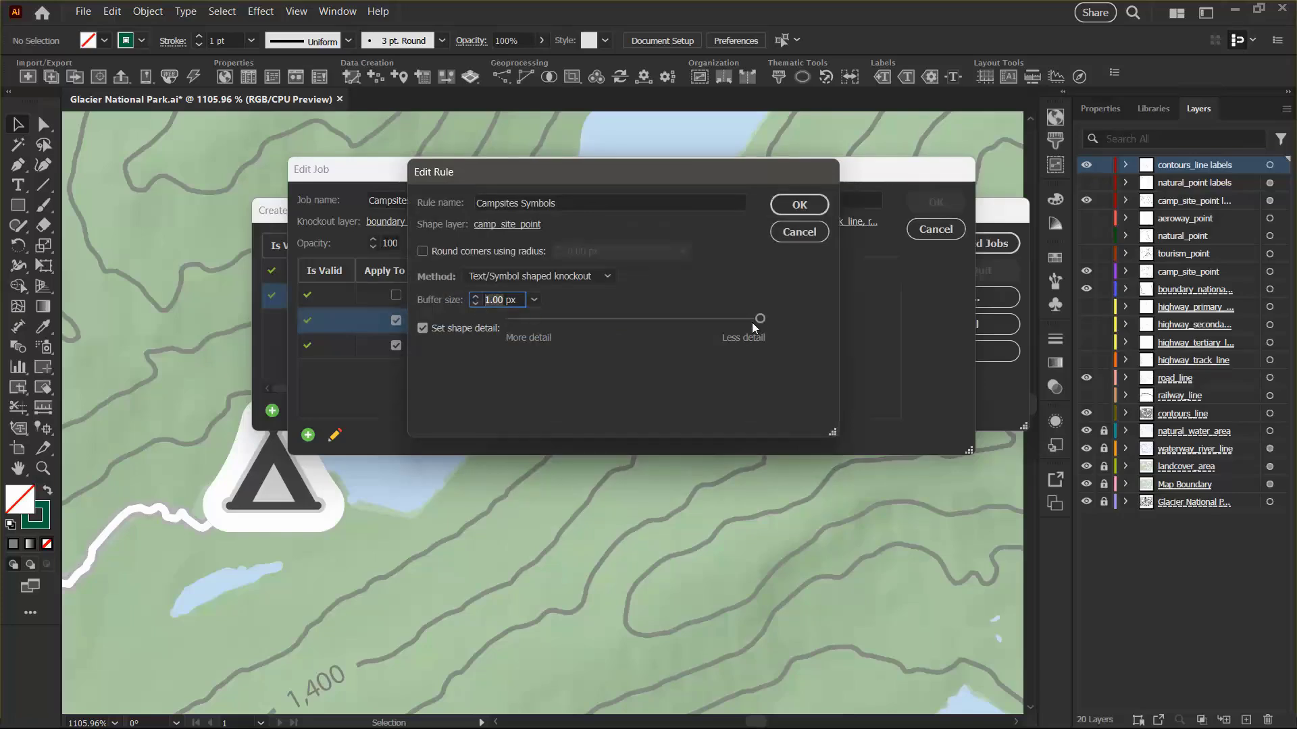
left_click_drag(760, 318, 508, 313)
left_click(802, 208)
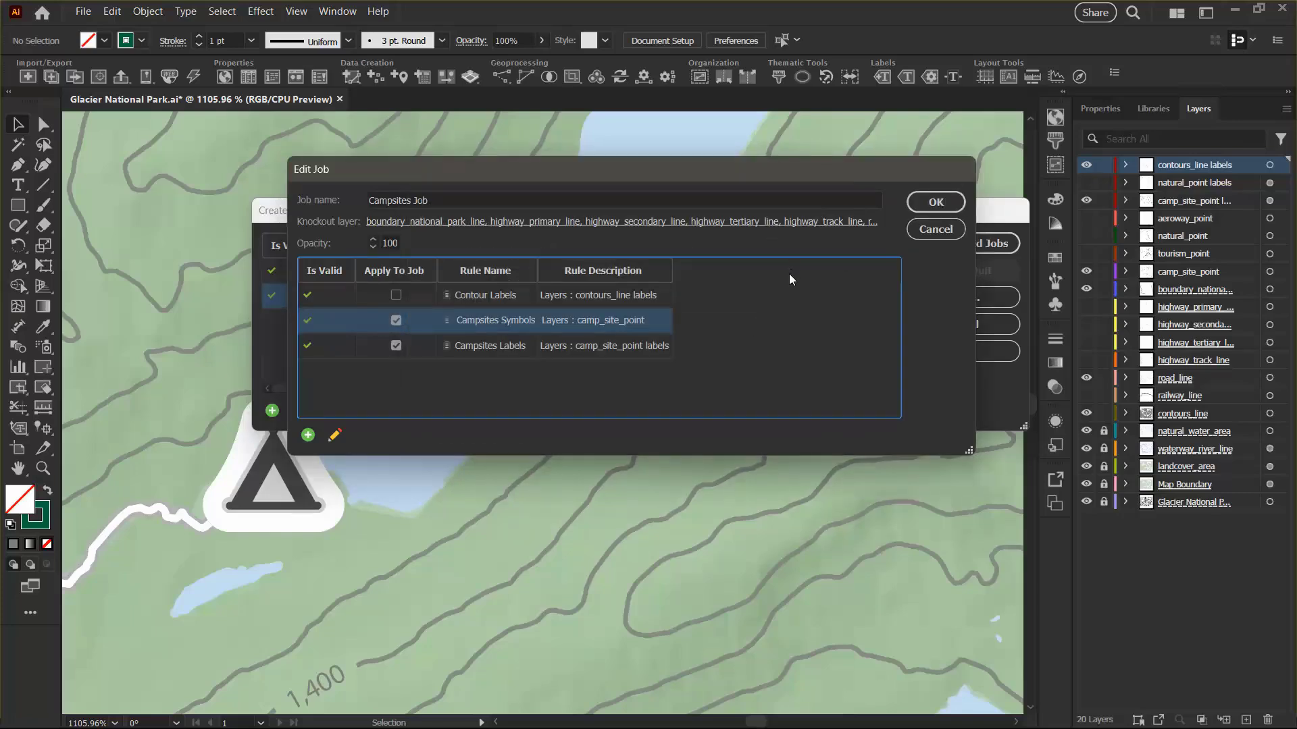
left_click(935, 202)
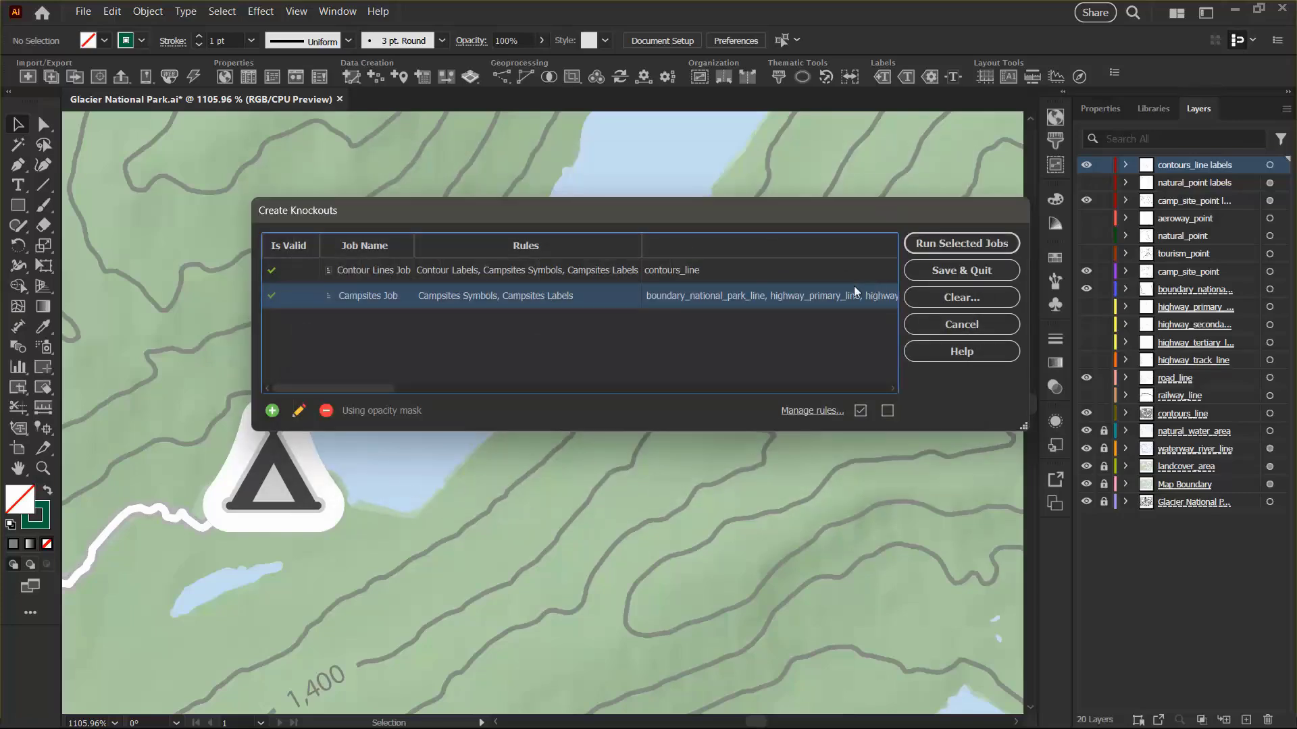
left_click(962, 245)
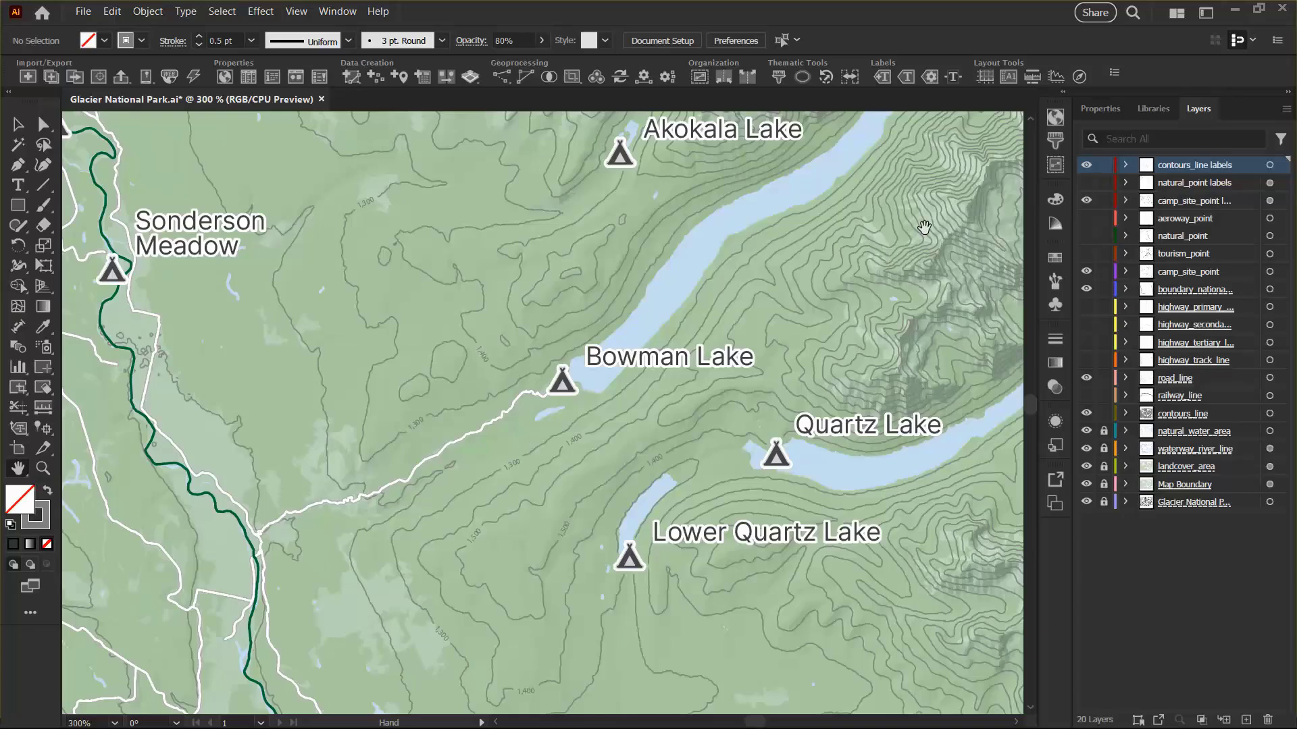
Step: Change the font of all text on the camp_site_point labels layer to Montserrat Regular
left_click(1270, 202)
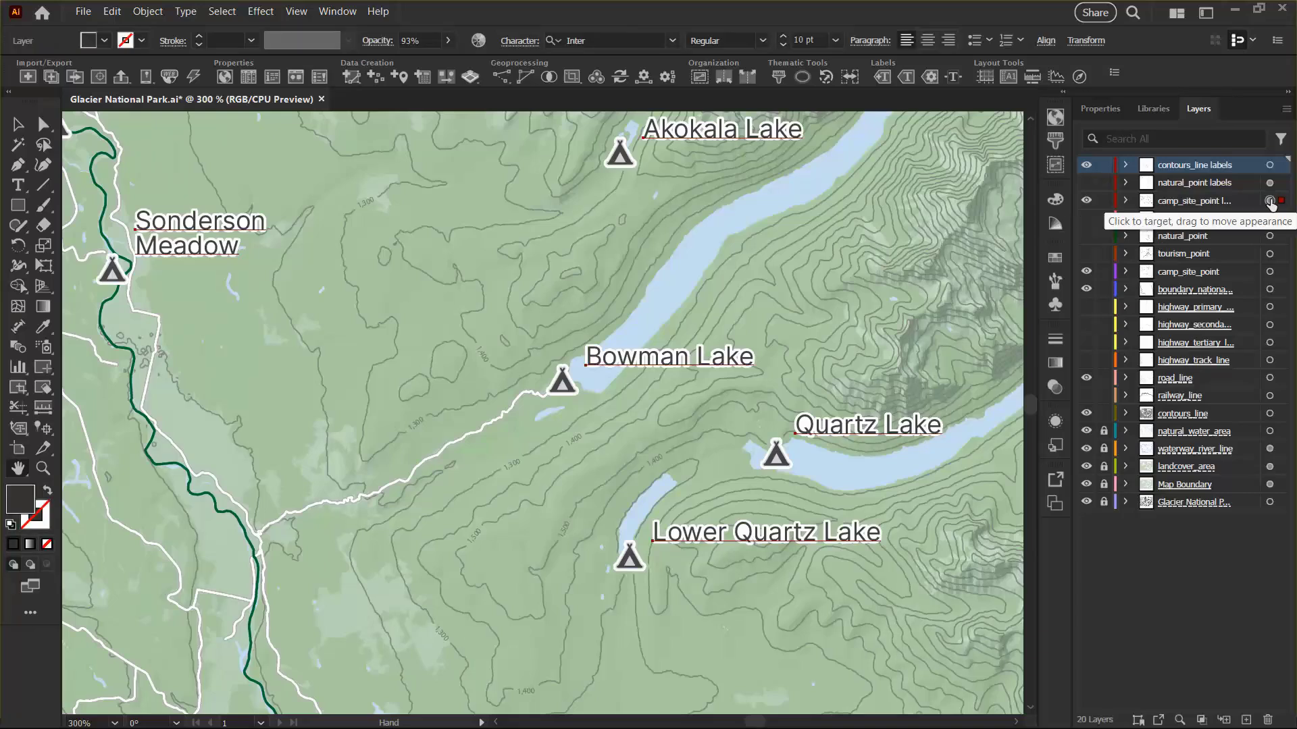
left_click(653, 42)
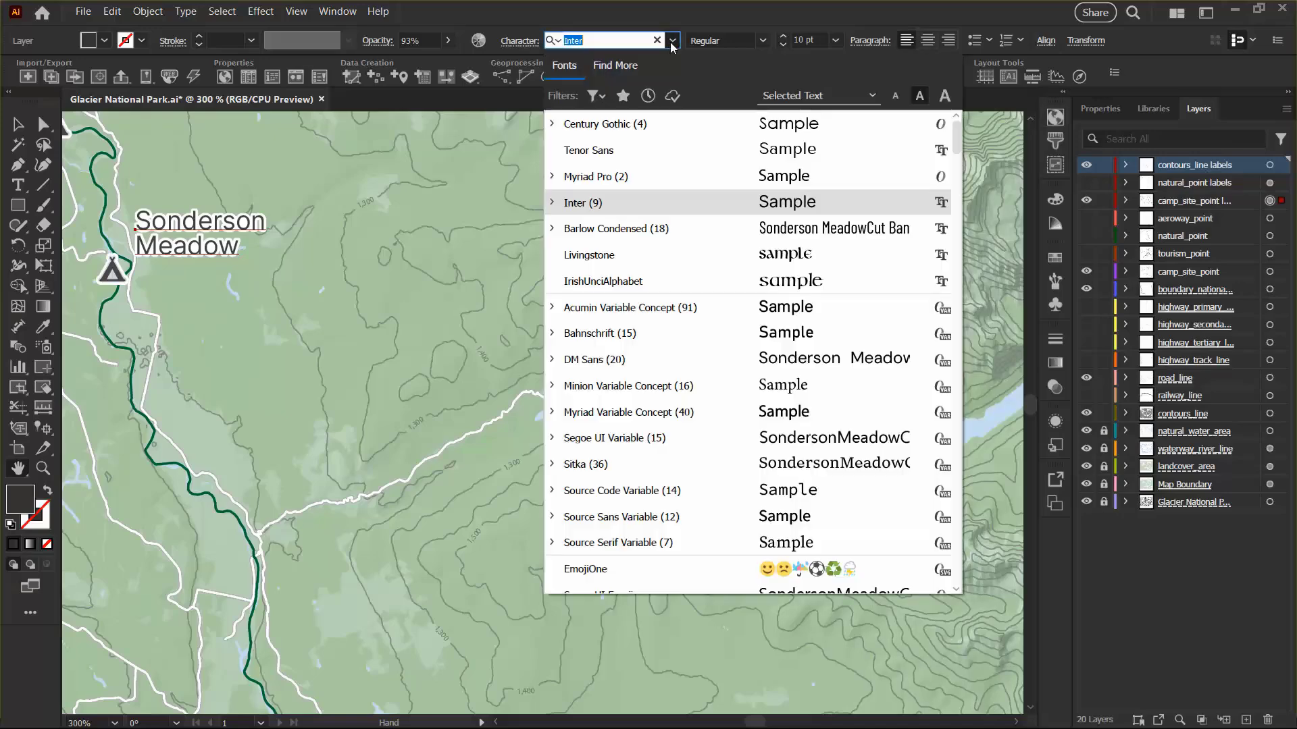
type("mont")
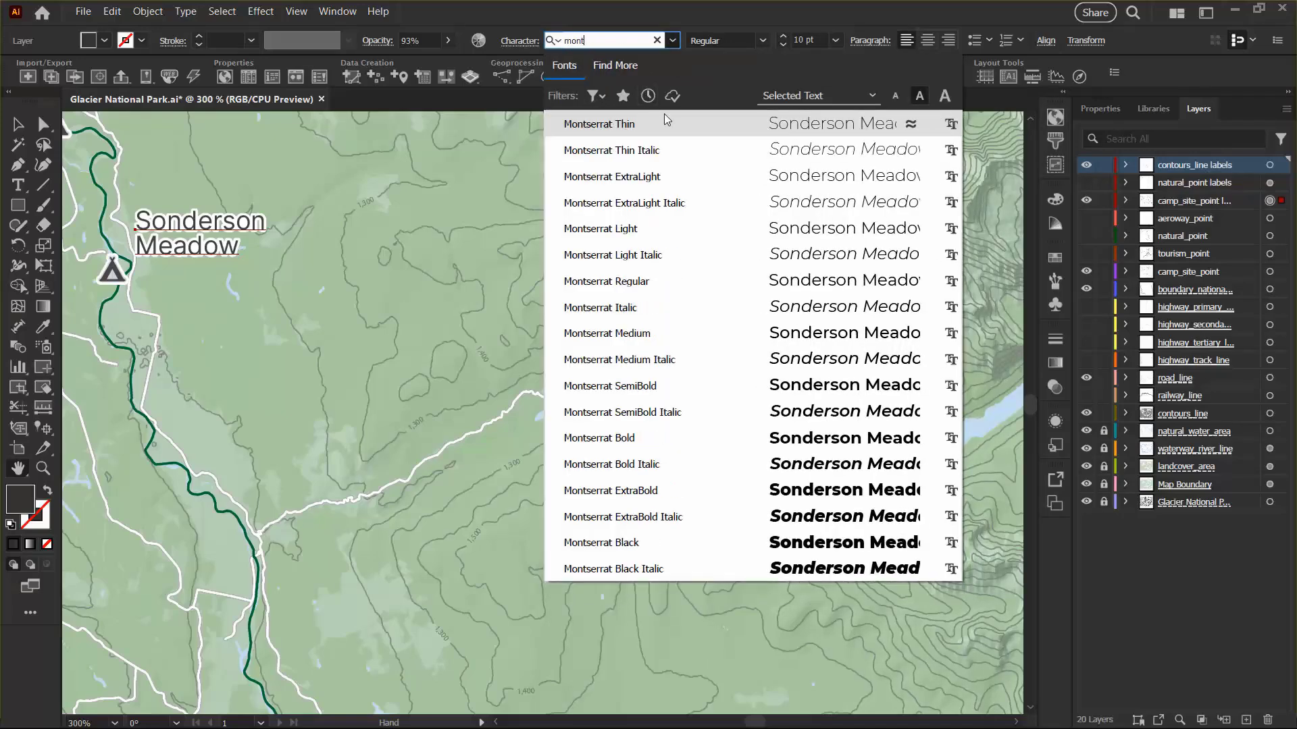
left_click(674, 283)
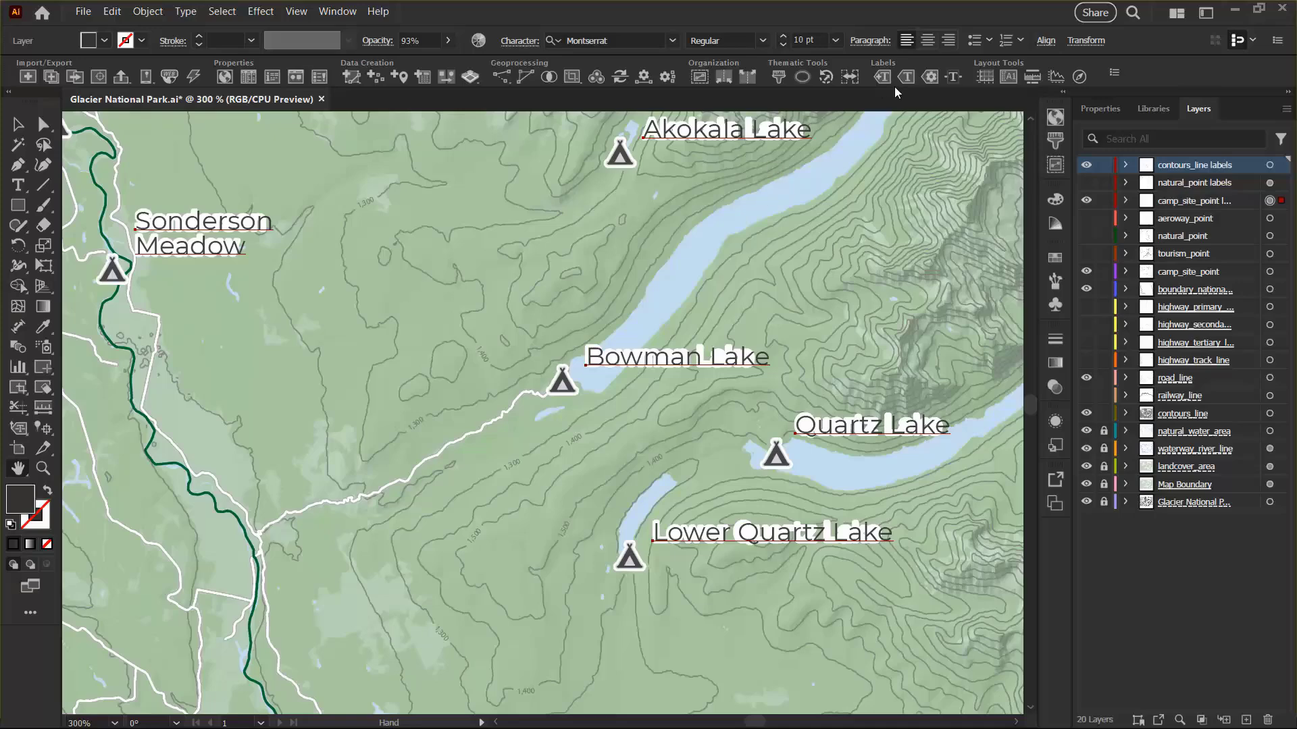
Step: Run the Contour Lines Job and the Campsites Job together to update the knockouts for the new label font
left_click(953, 77)
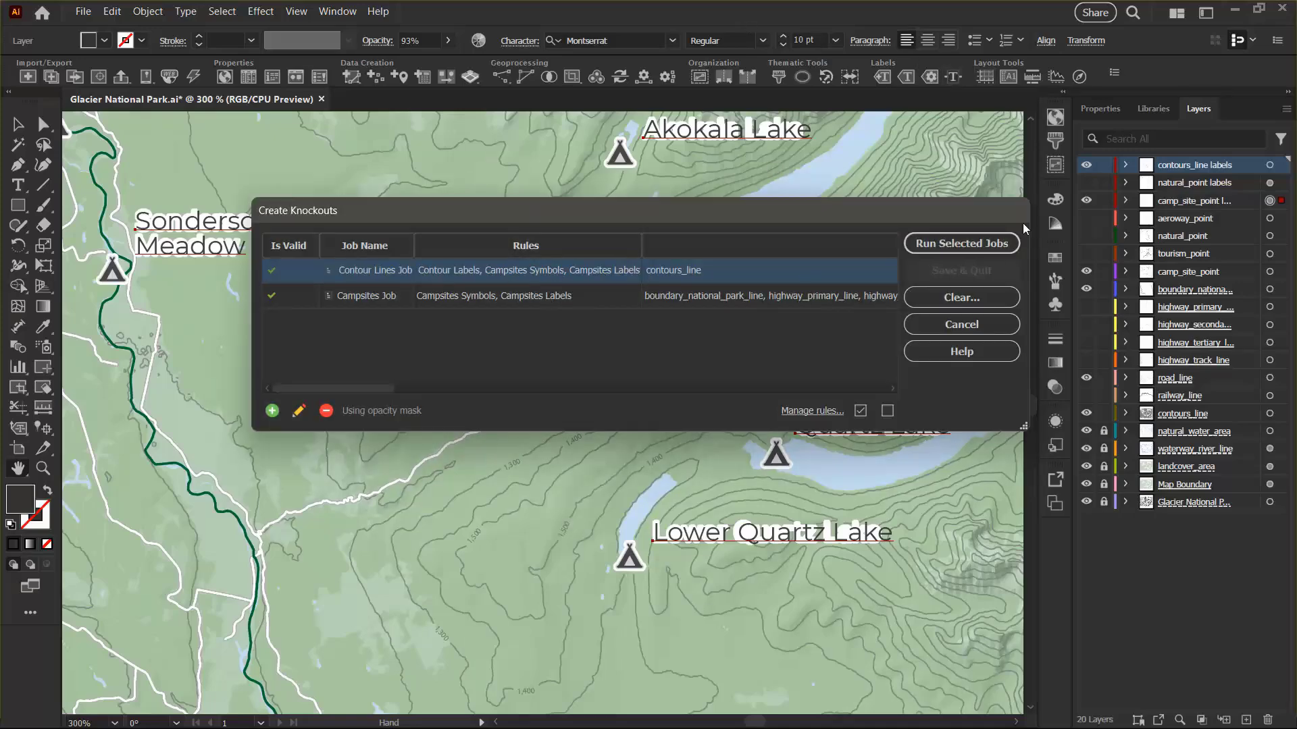
left_click(470, 293, "shift")
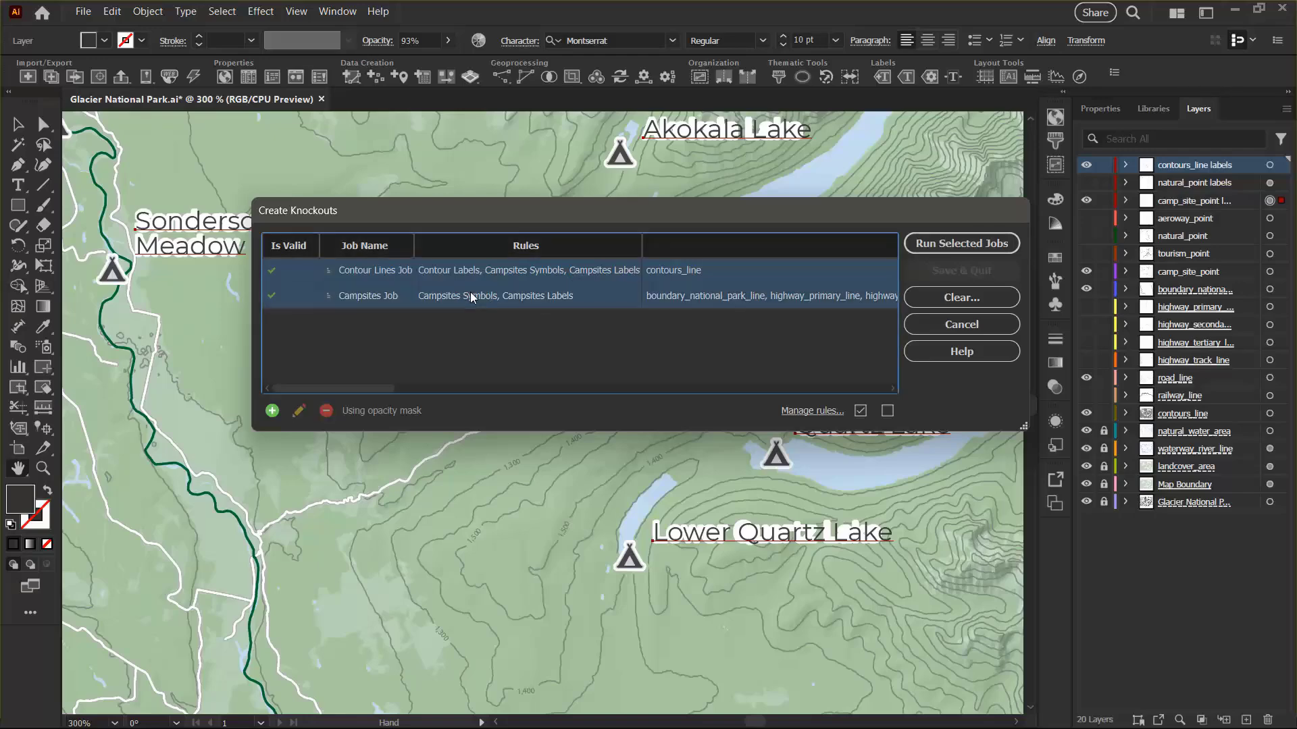
left_click(945, 243)
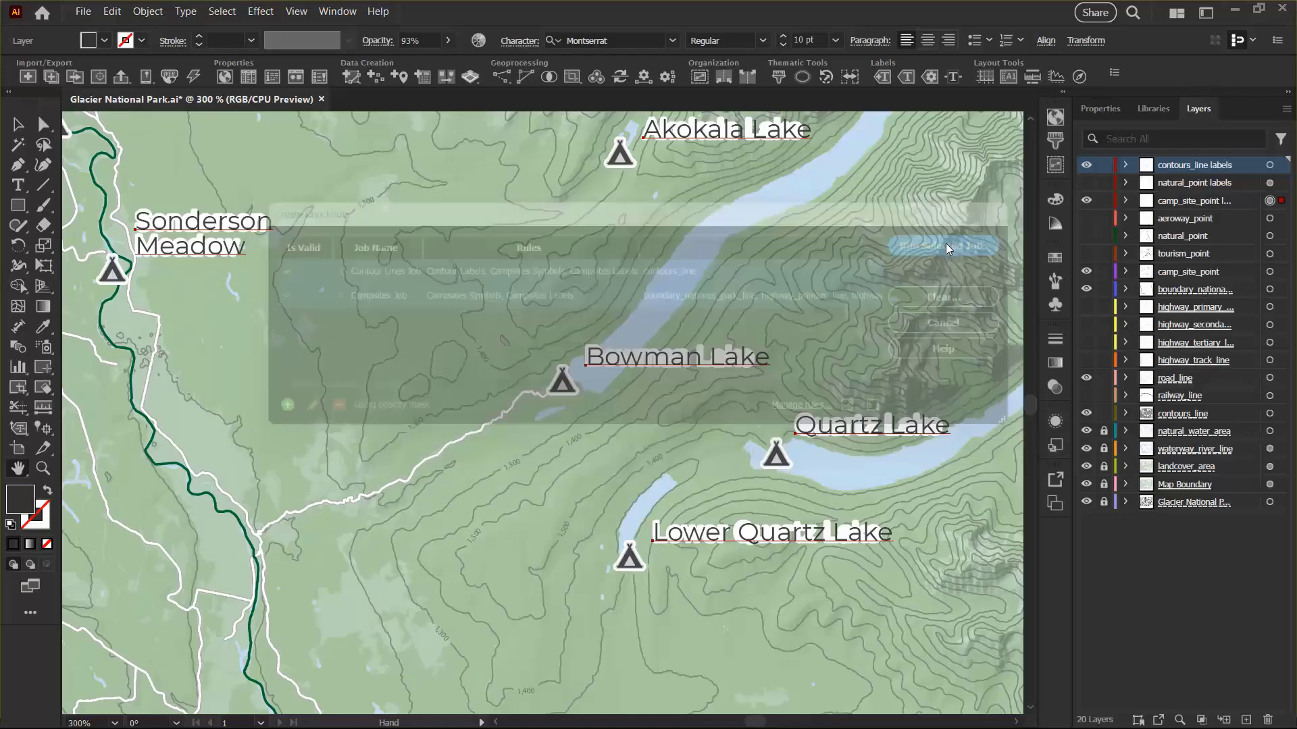